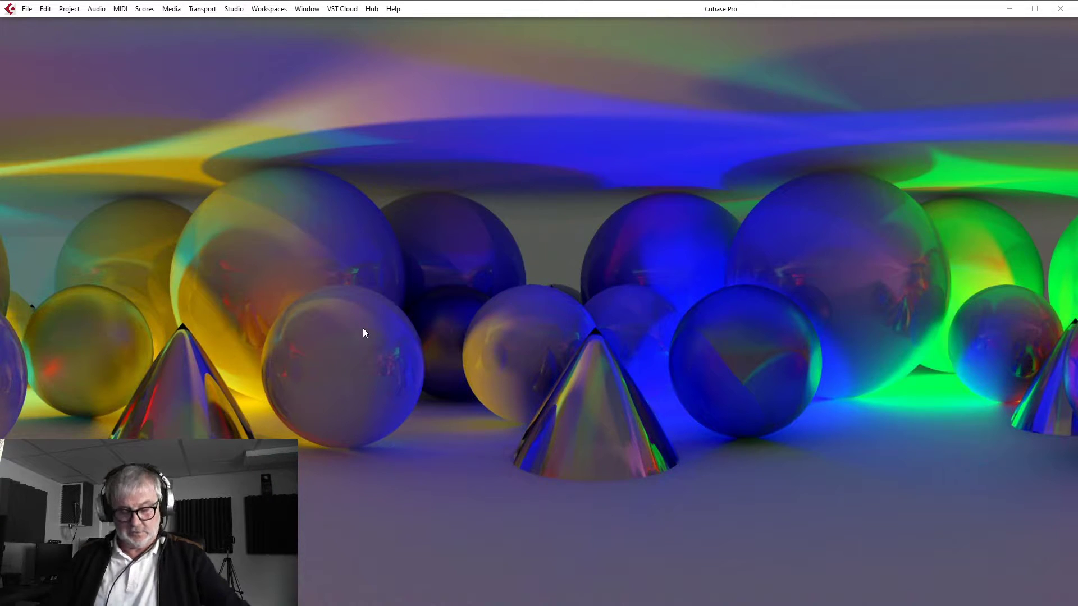
Step: Open the Test Audio folder under _Steinberg Project\_TMP à effacer on drive F: in File Explorer, then move its window off the Cubase screen
key("super+e")
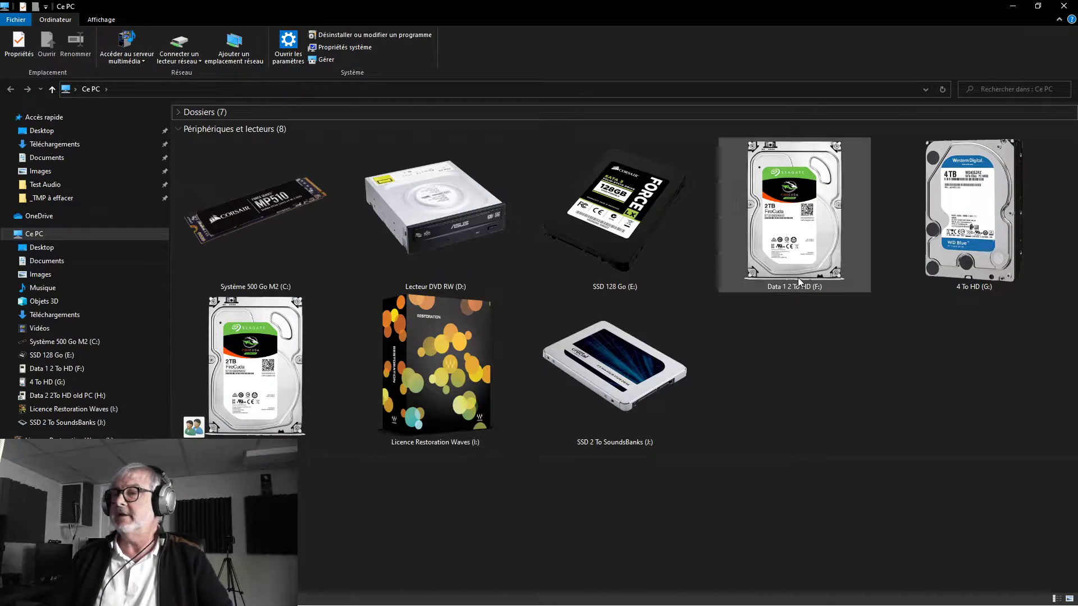
double_click(810, 234)
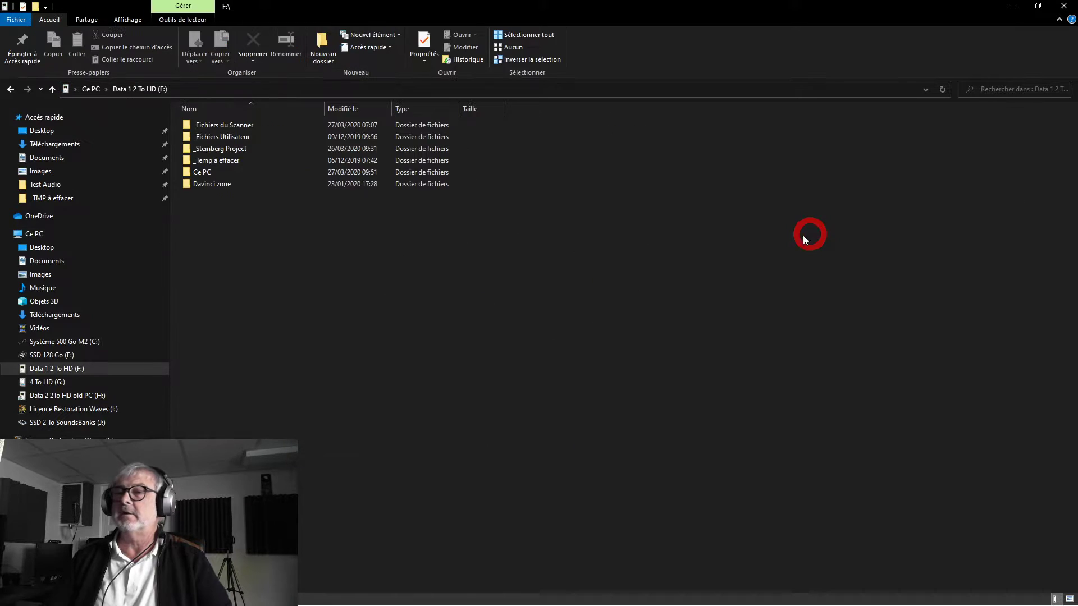
double_click(246, 149)
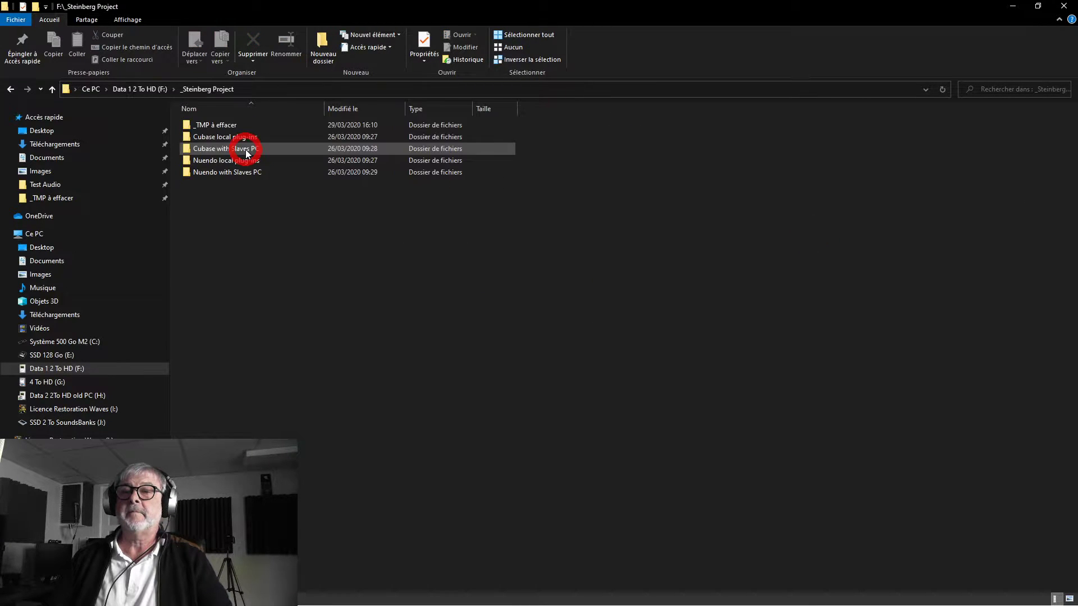
double_click(224, 126)
double_click(208, 144)
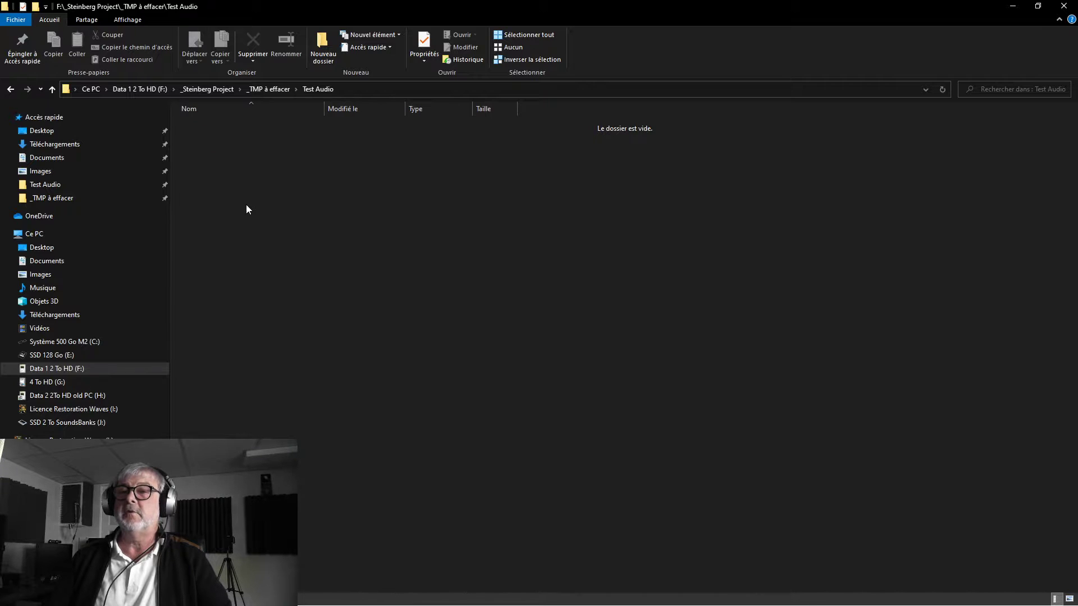
left_click_drag(474, 10, 1077, 69)
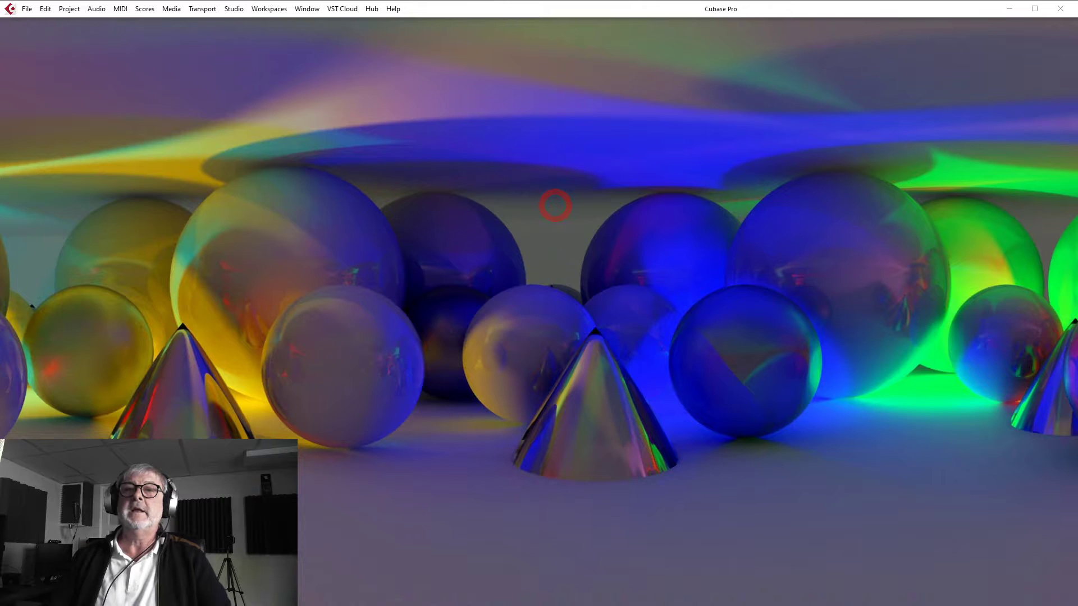
Step: Create an empty project, choosing Test Audio inside _TMP à effacer as the project folder
left_click(27, 9)
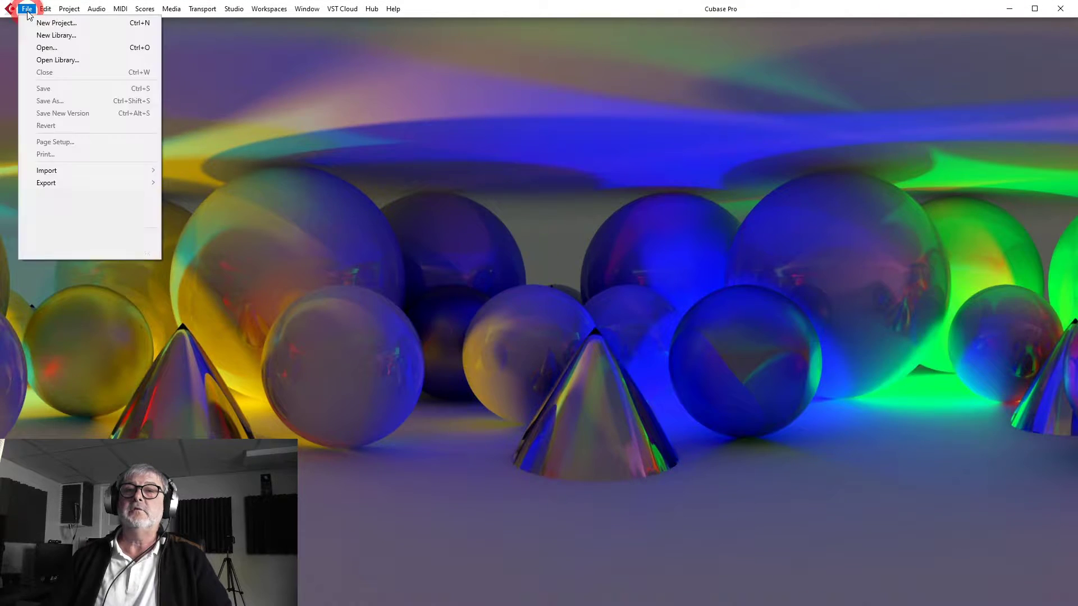
left_click(39, 20)
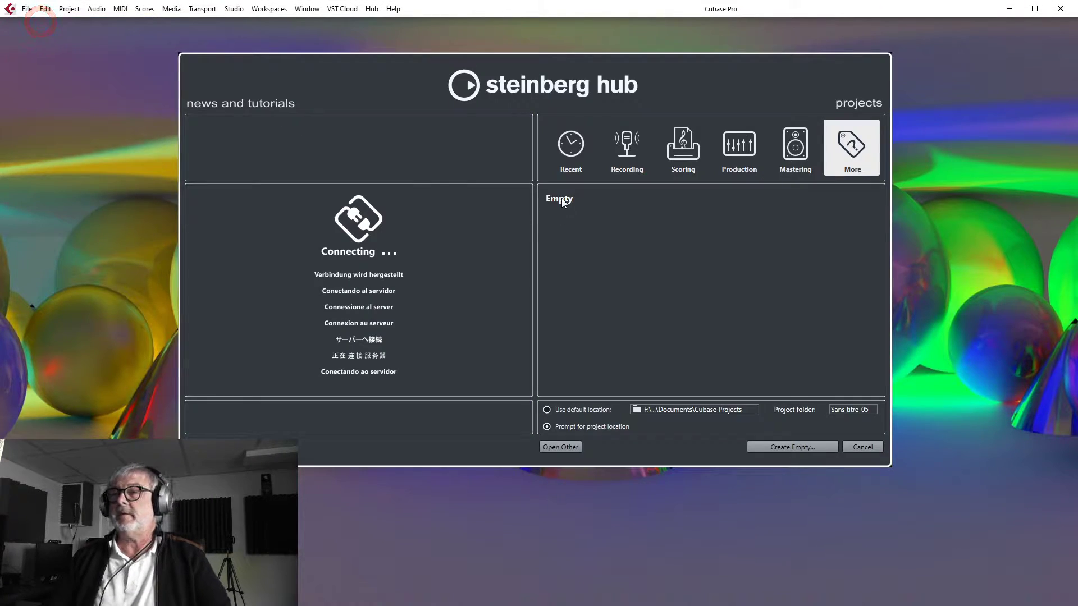
left_click(561, 199)
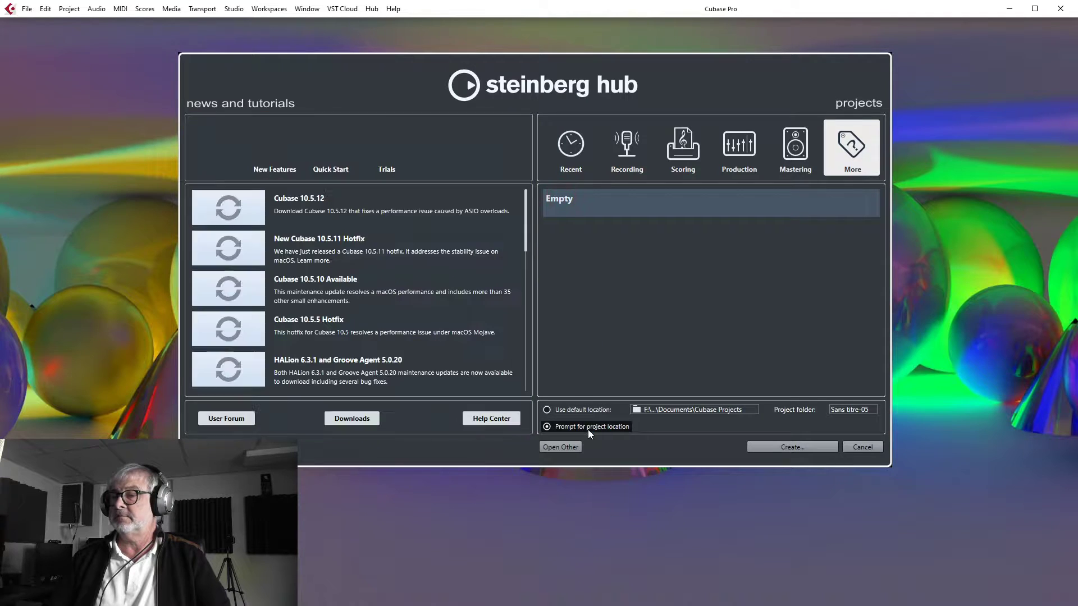
left_click(793, 448)
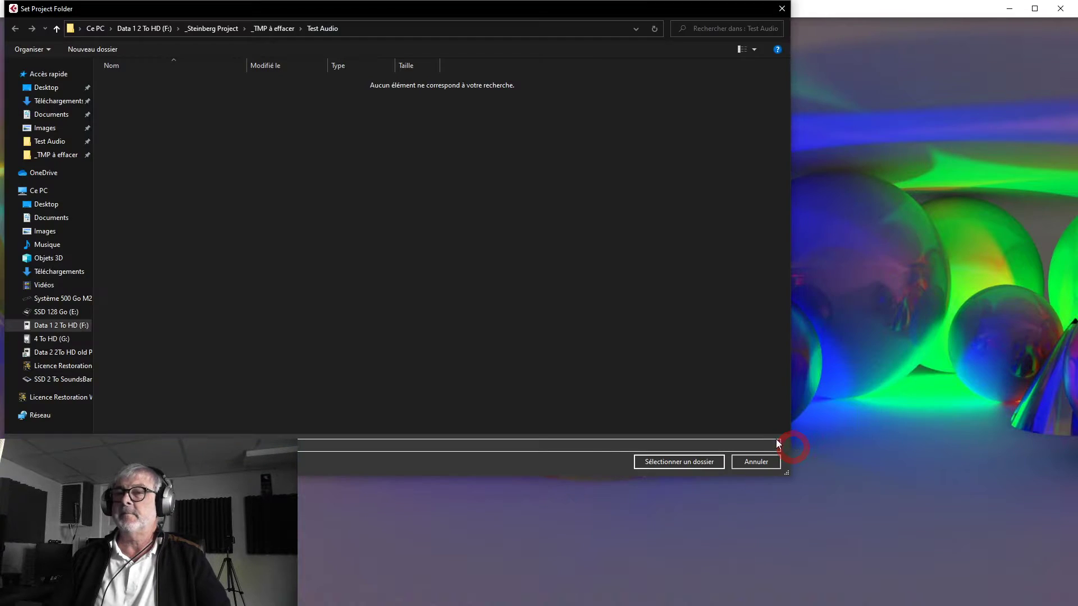
mouse_move(258, 10)
left_mouse_down()
mouse_move(457, 78)
mouse_move(427, 73)
left_mouse_up()
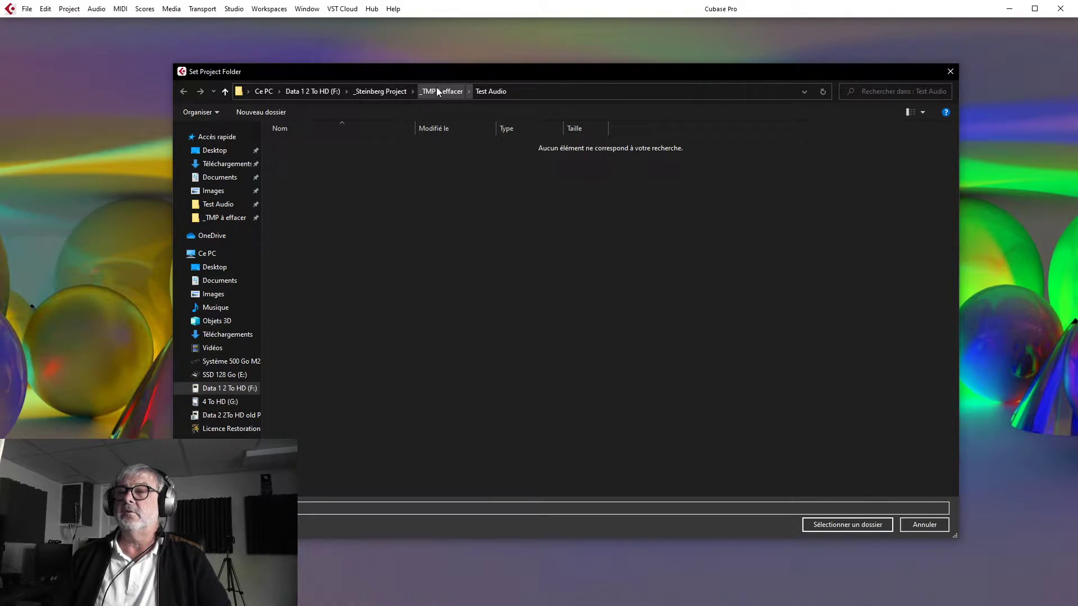
left_click(493, 92)
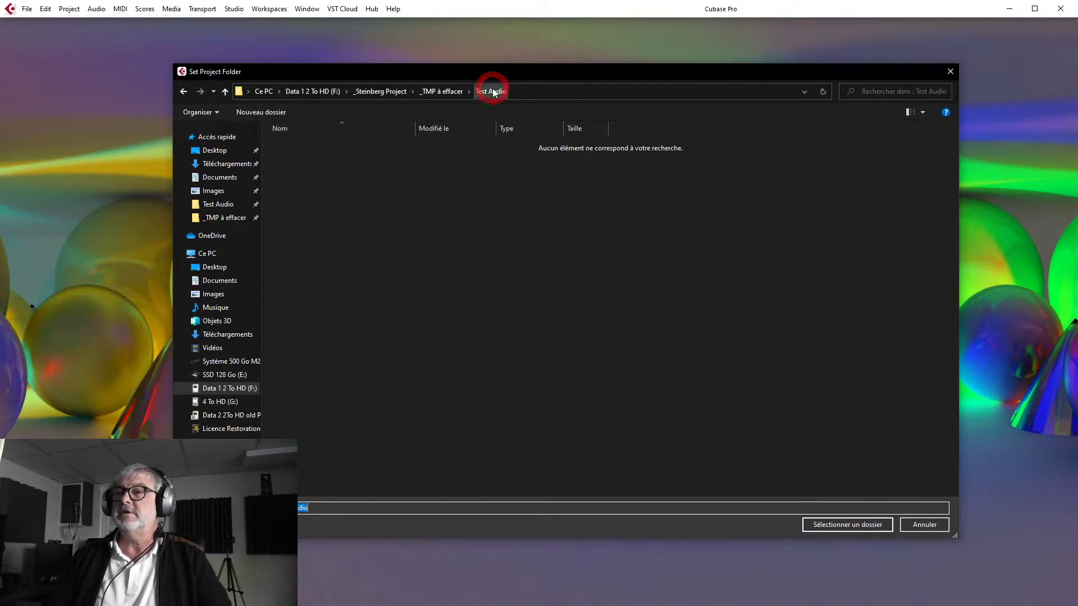
left_click(833, 527)
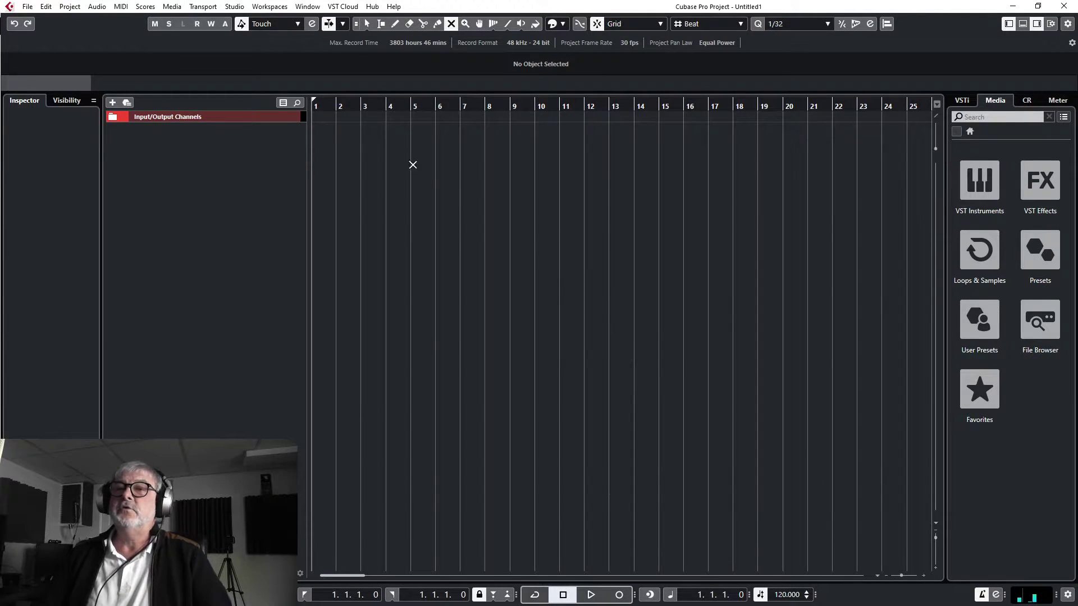
Step: Examine the VST Audio System settings in Studio Setup, including the available ASIO drivers
left_click(243, 8)
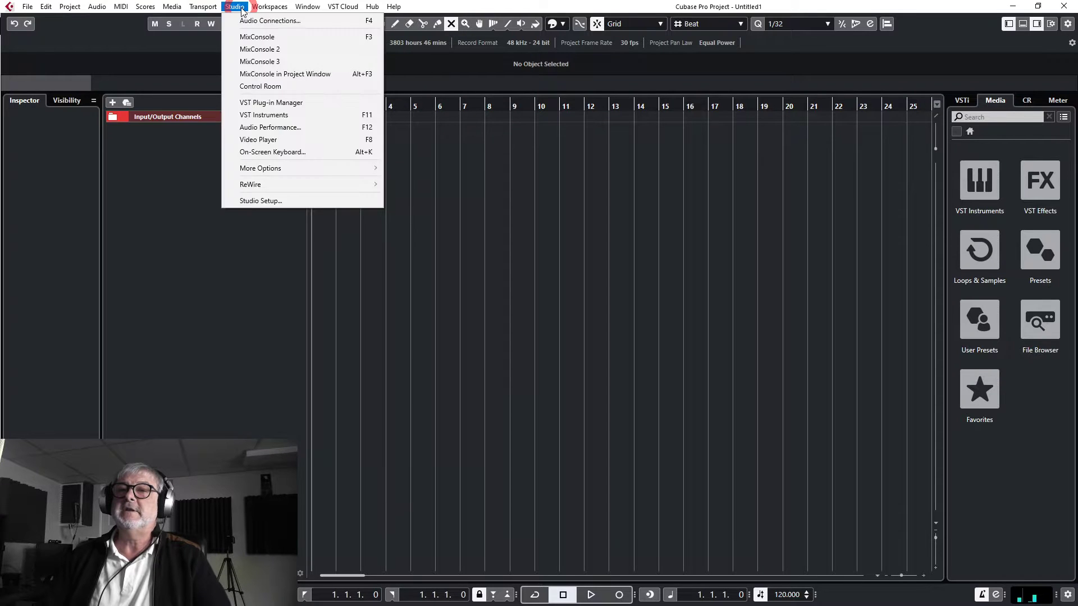
left_click(268, 203)
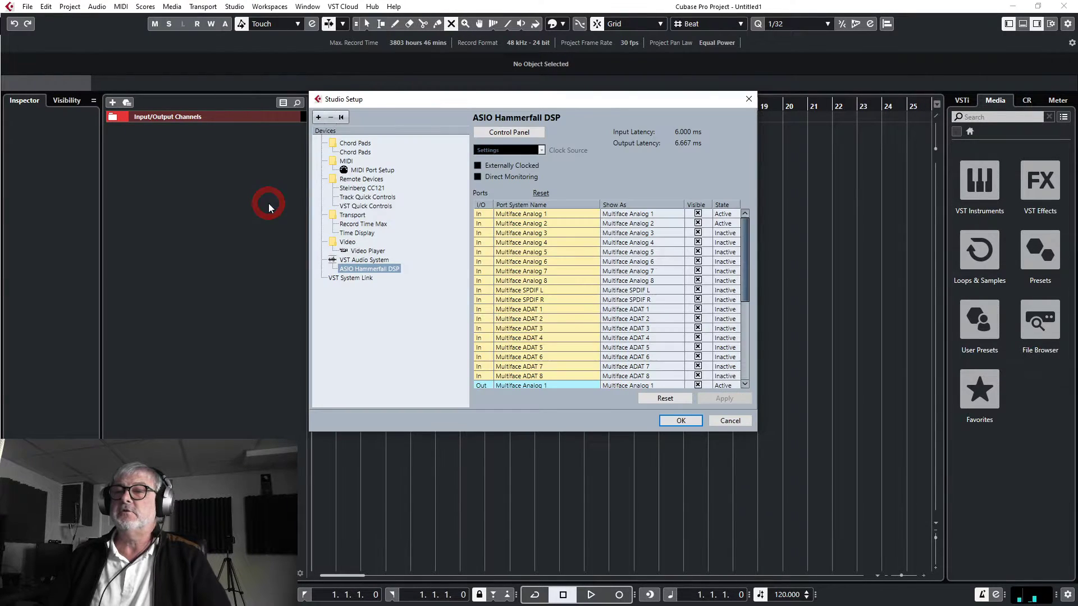
left_click(362, 260)
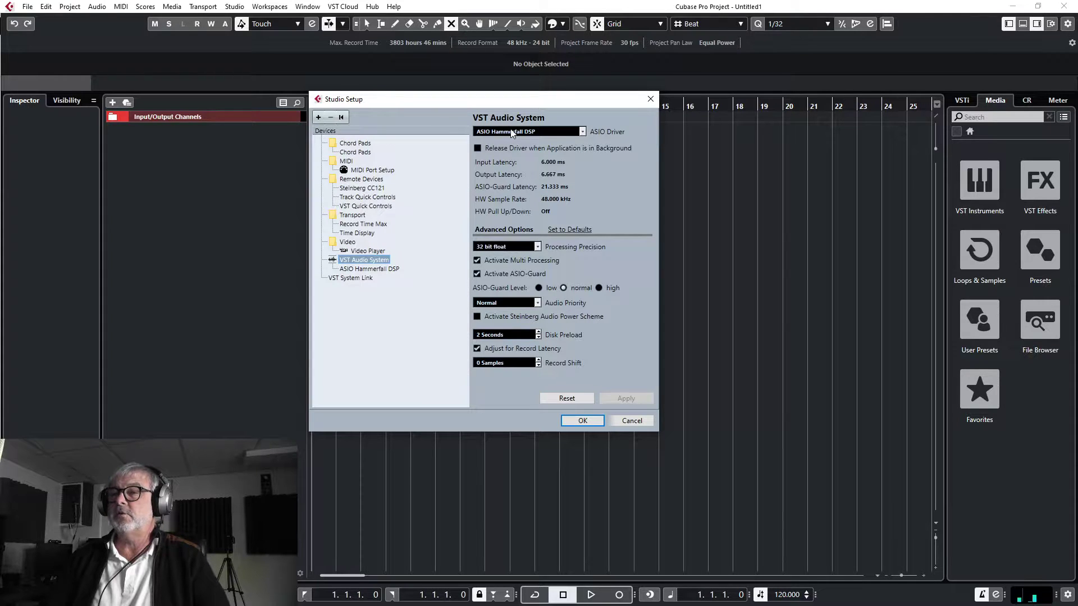
left_click(582, 131)
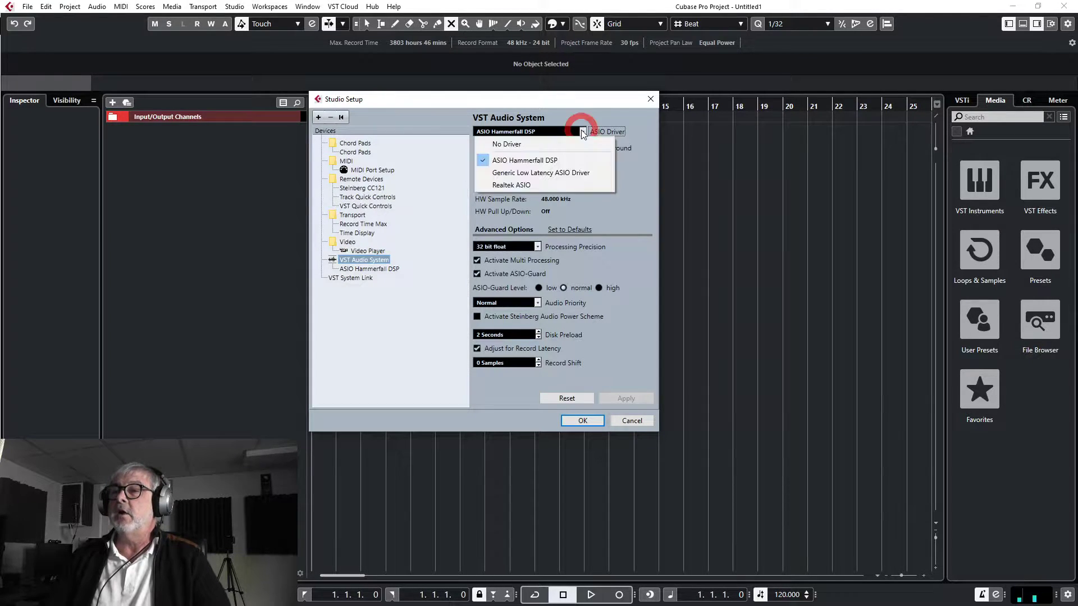
left_click(612, 99)
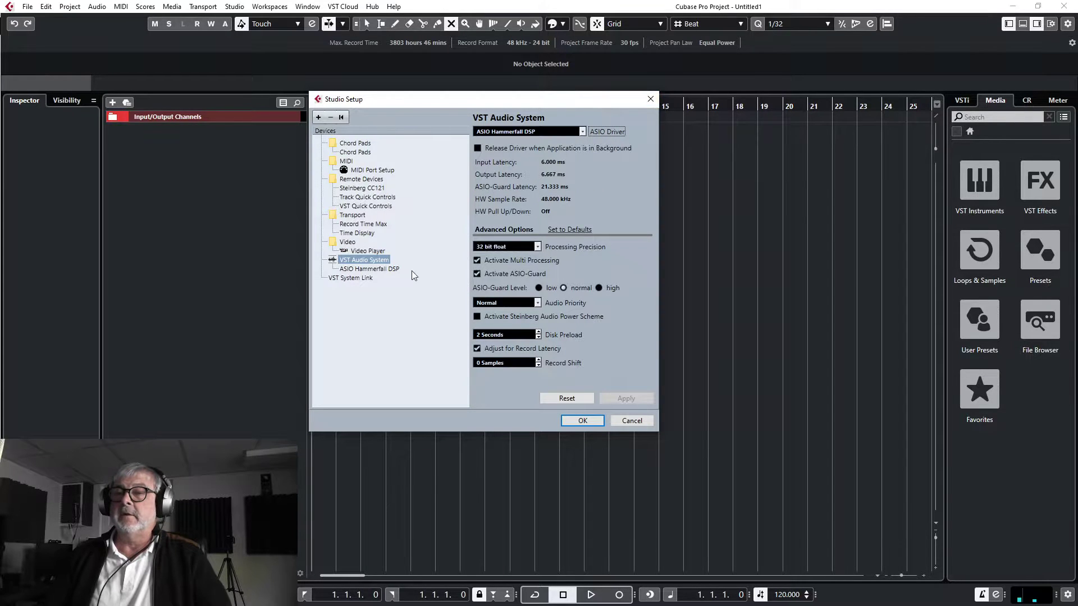
Step: Review the input and output ports of the ASIO Hammerfall DSP device and close Studio Setup
left_click(375, 269)
left_click(745, 242)
mouse_move(745, 243)
left_mouse_down()
mouse_move(745, 348)
mouse_move(747, 225)
left_mouse_up()
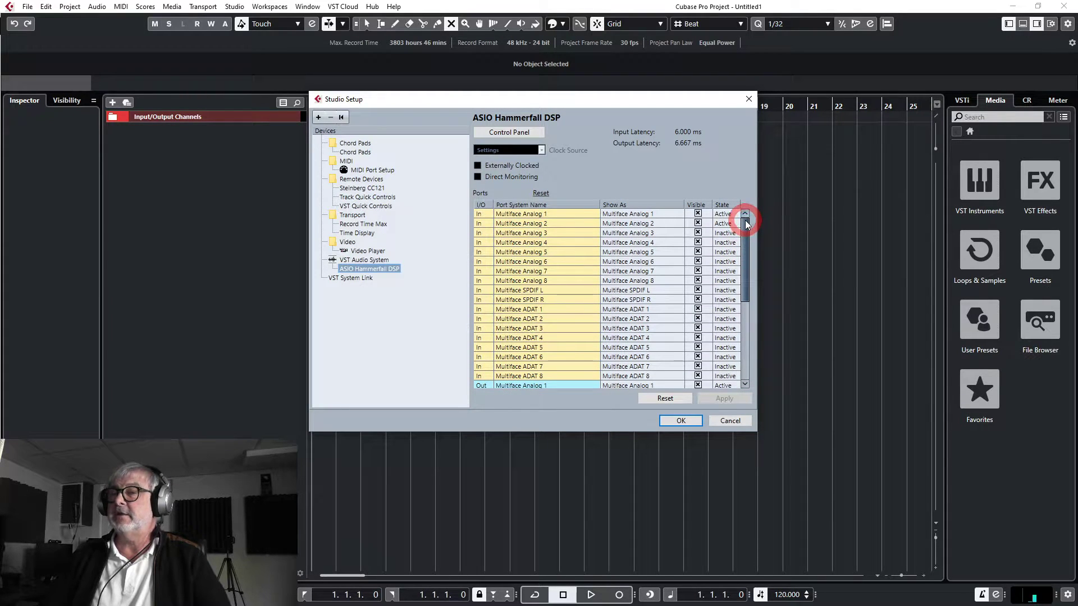
left_click(686, 419)
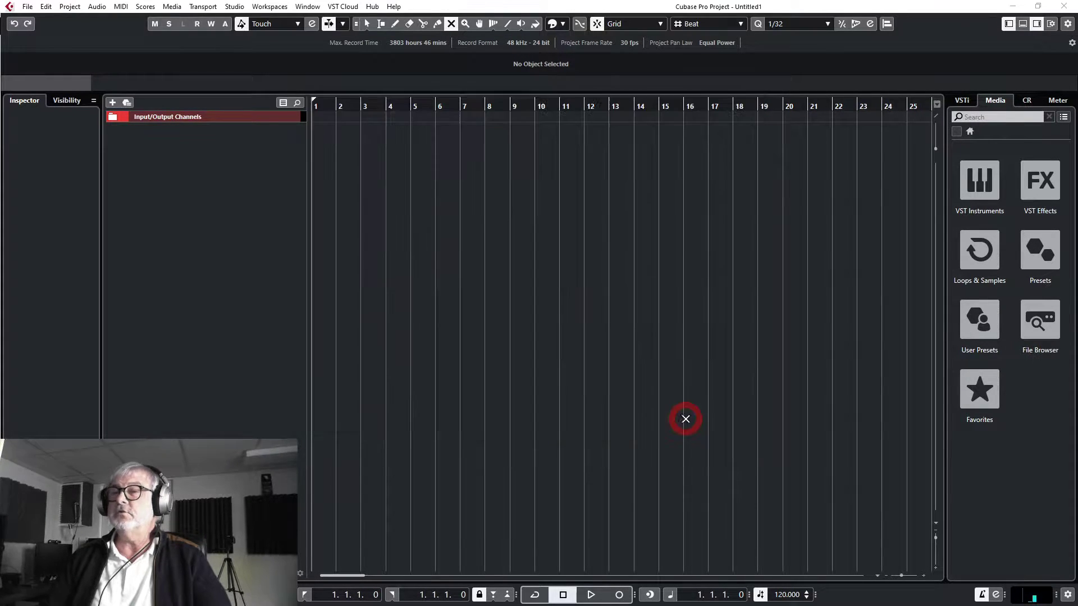
Step: Check the input and output bus assignments in Audio Connections and close the window
left_click(235, 7)
left_click(263, 20)
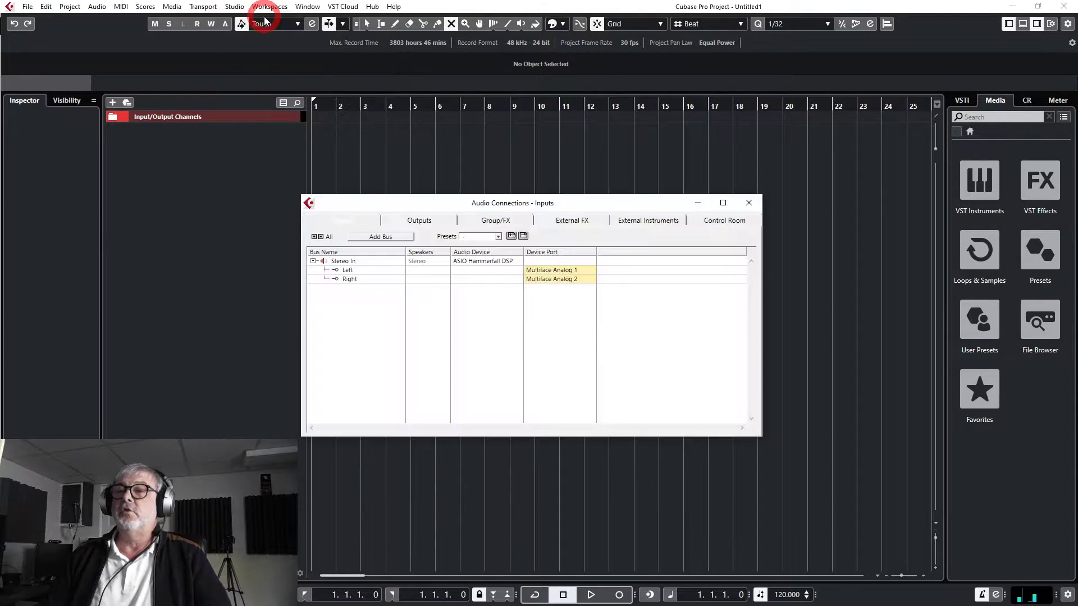
left_click(411, 217)
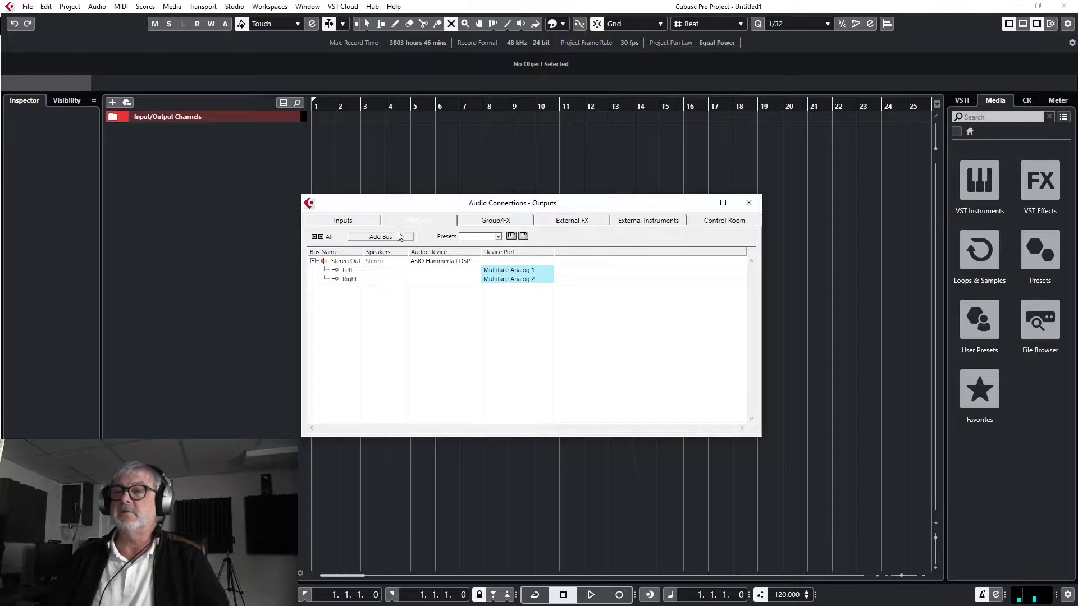
left_click(362, 223)
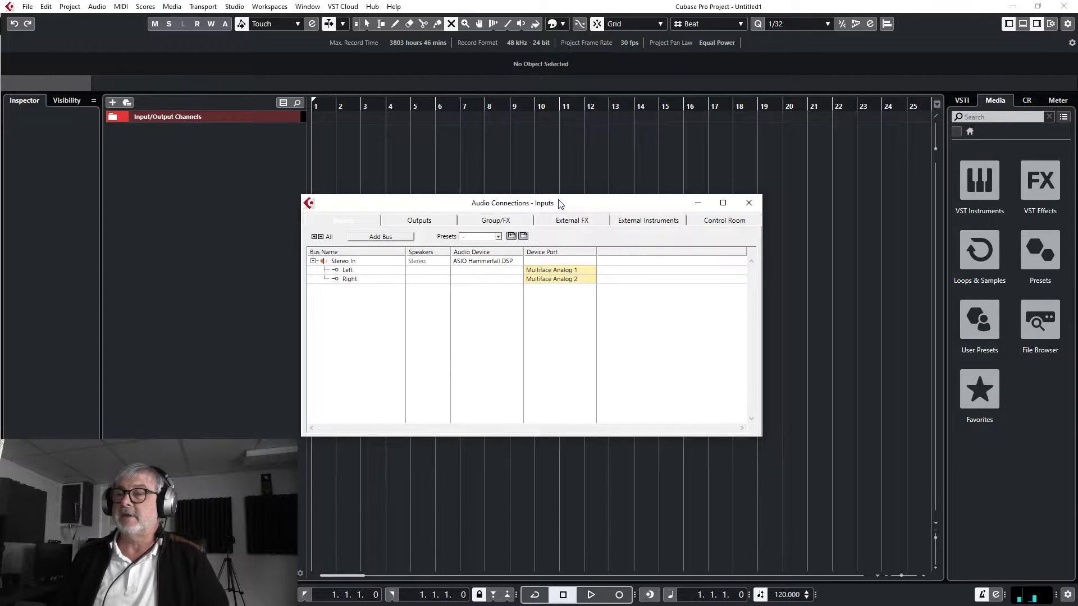
left_click(748, 204)
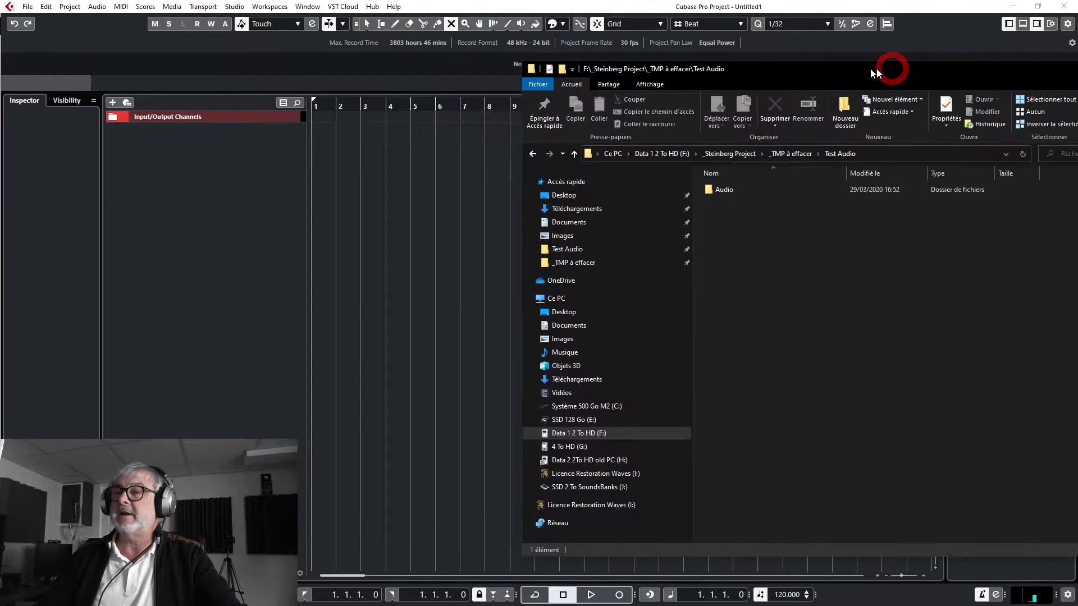
Step: Inspect the Audio subfolder of Test Audio in File Explorer, return to the parent folder and clear the window away
left_click_drag(873, 68, 565, 69)
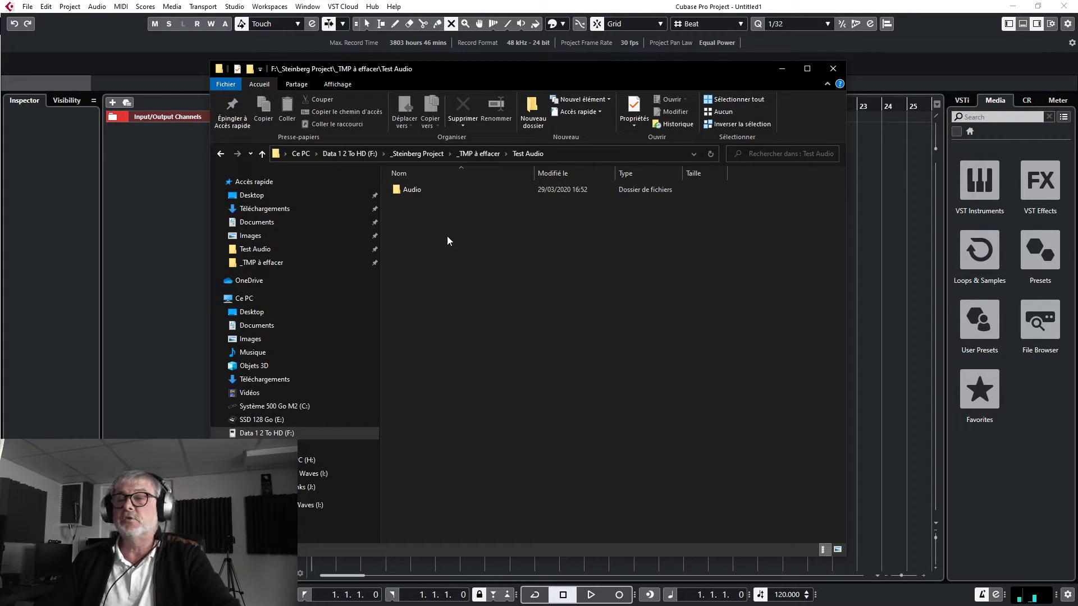
double_click(410, 189)
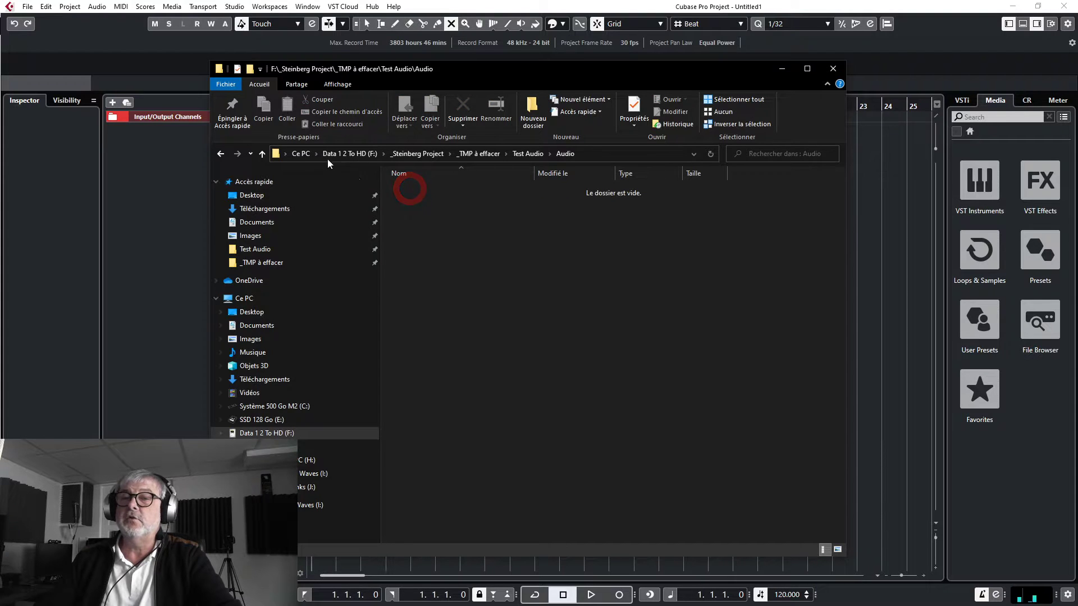
left_click(263, 153)
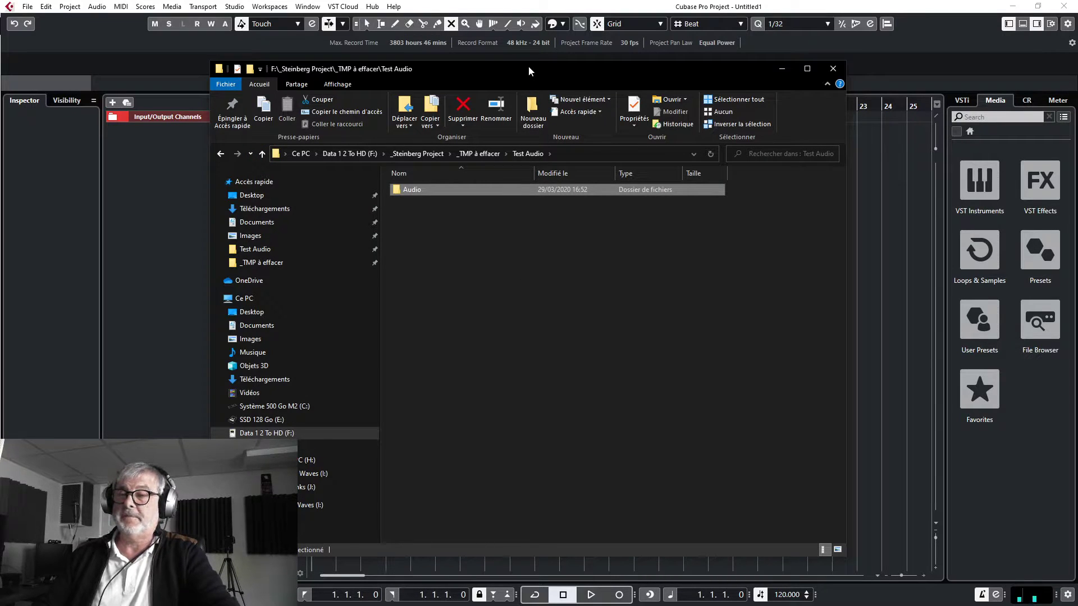
left_click_drag(529, 71, 1077, 112)
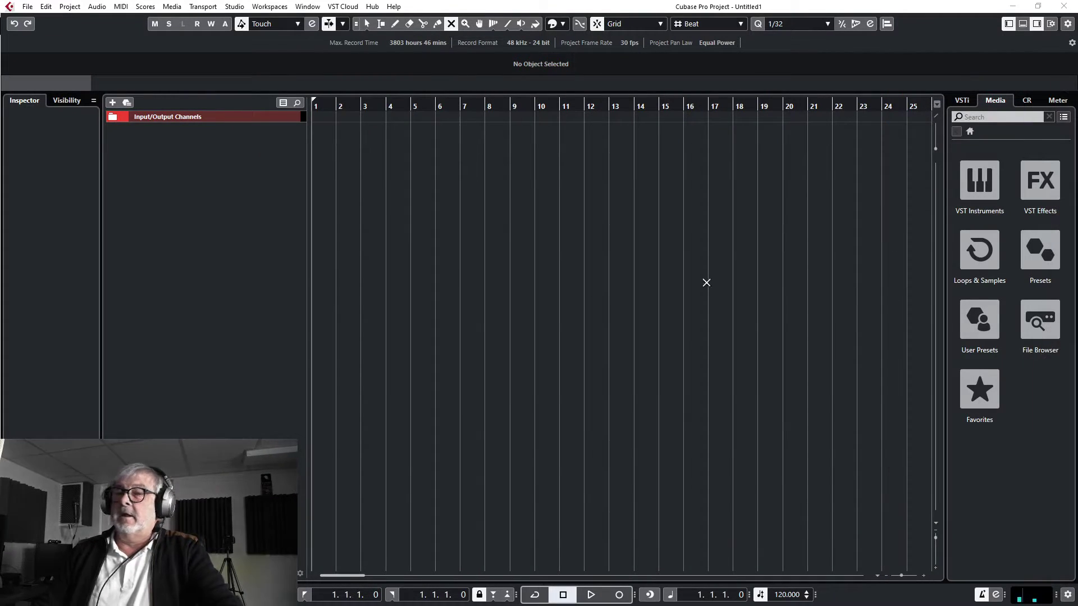
Step: Add one mono audio track using the Multiface Analog 2 (Mono) hardware input and Stereo Out as output
left_click(221, 198)
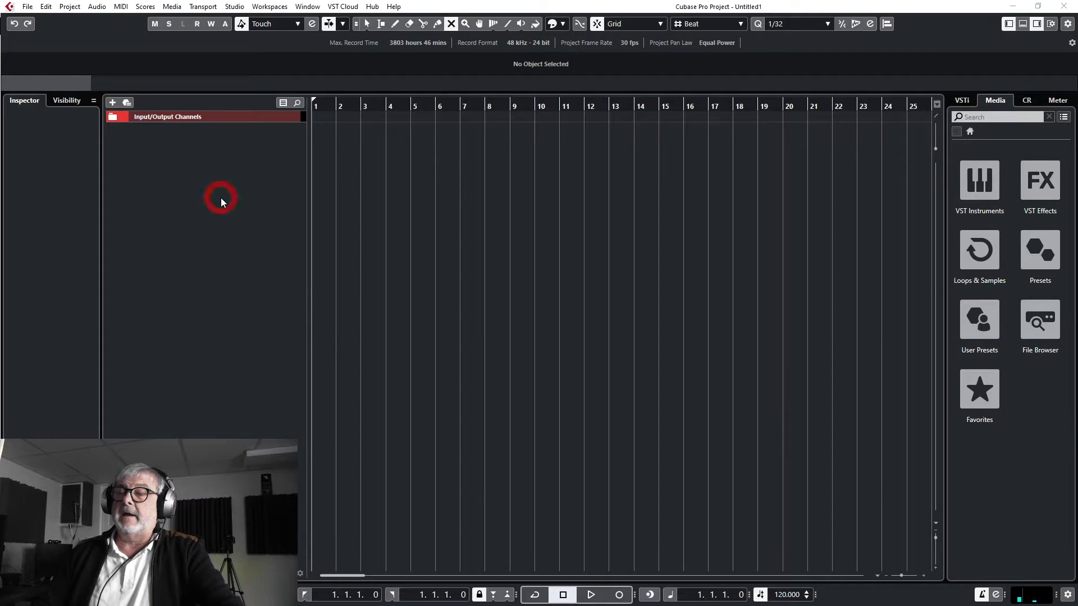
right_click(228, 152)
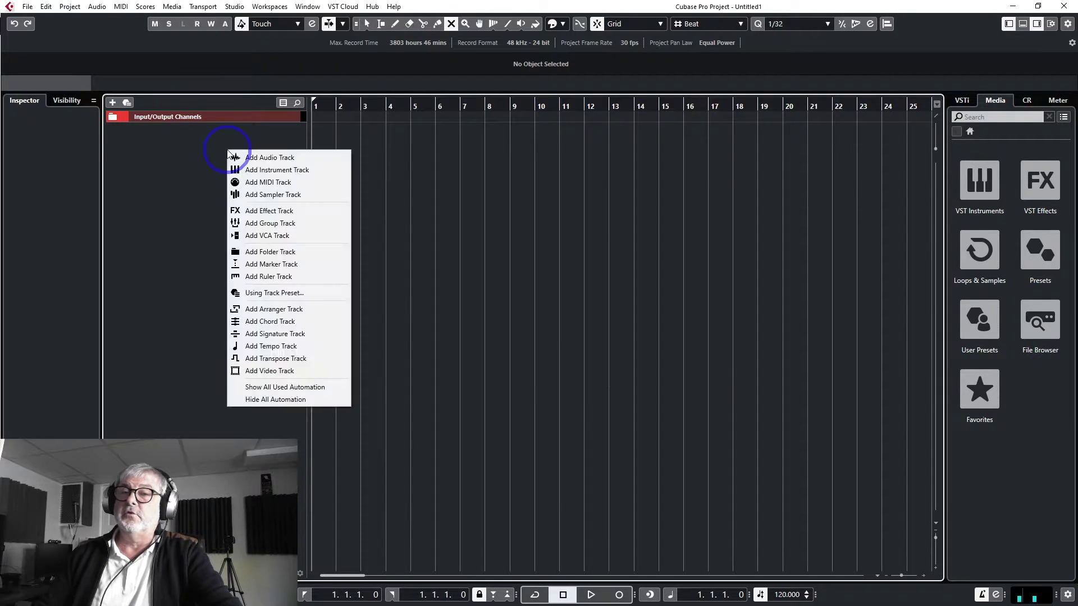
left_click(256, 157)
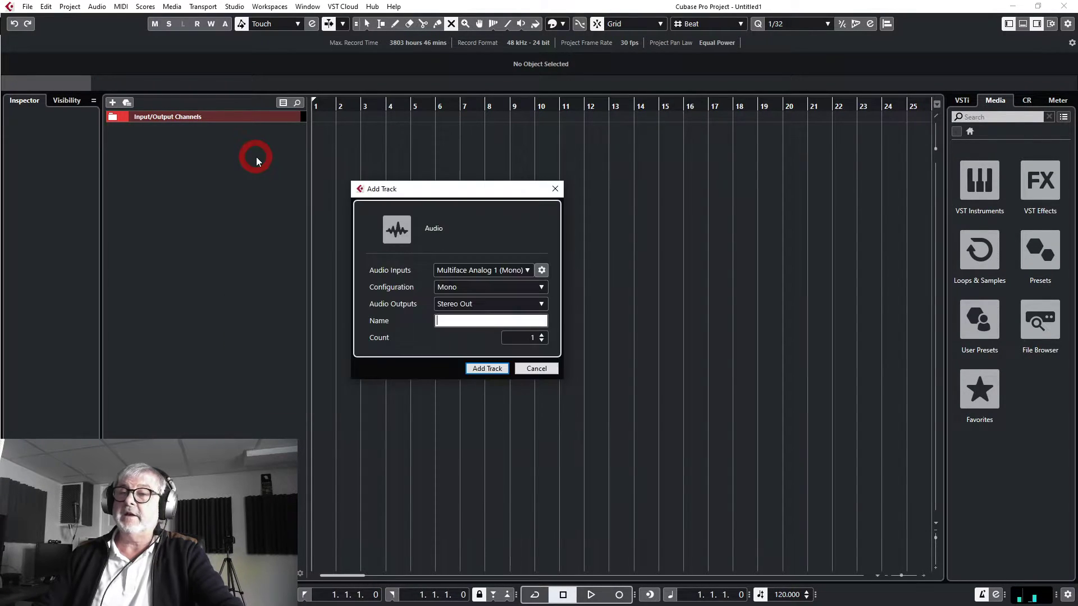
left_click(405, 189)
left_click_drag(405, 192, 424, 151)
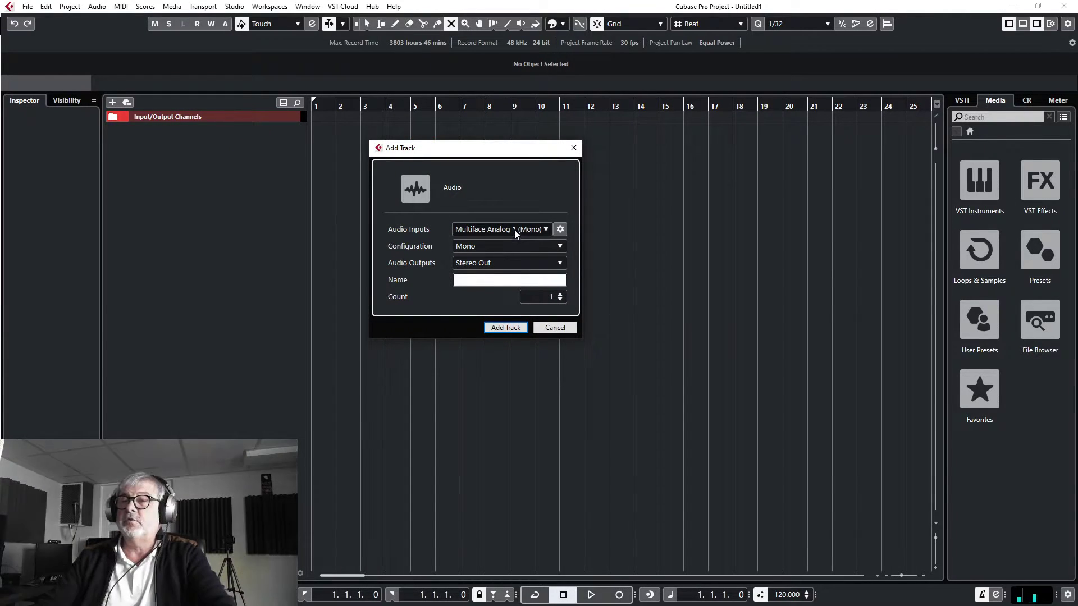
left_click(546, 230)
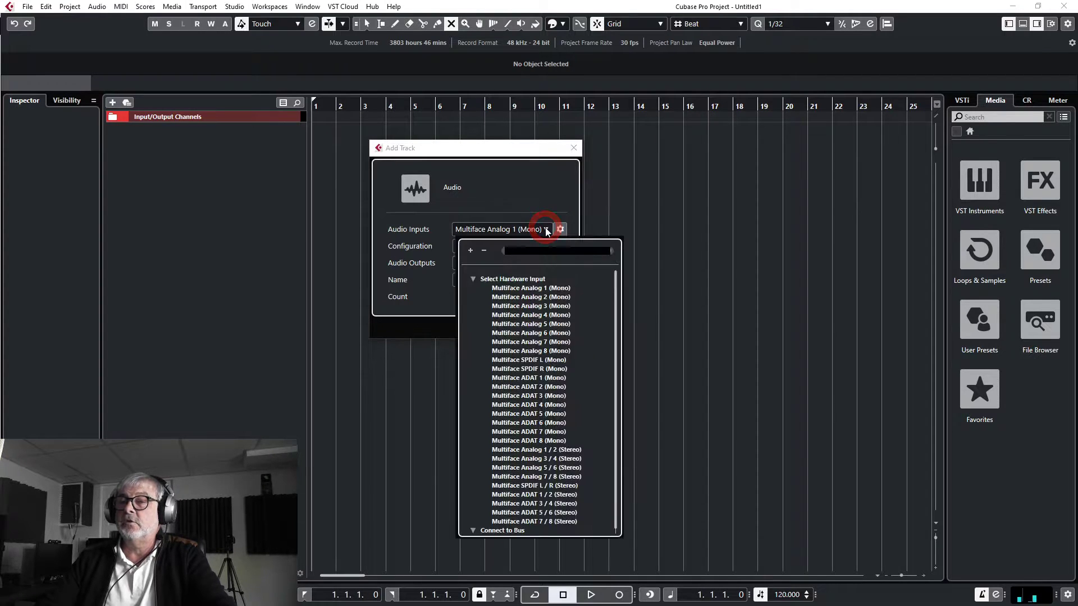
left_click(538, 297)
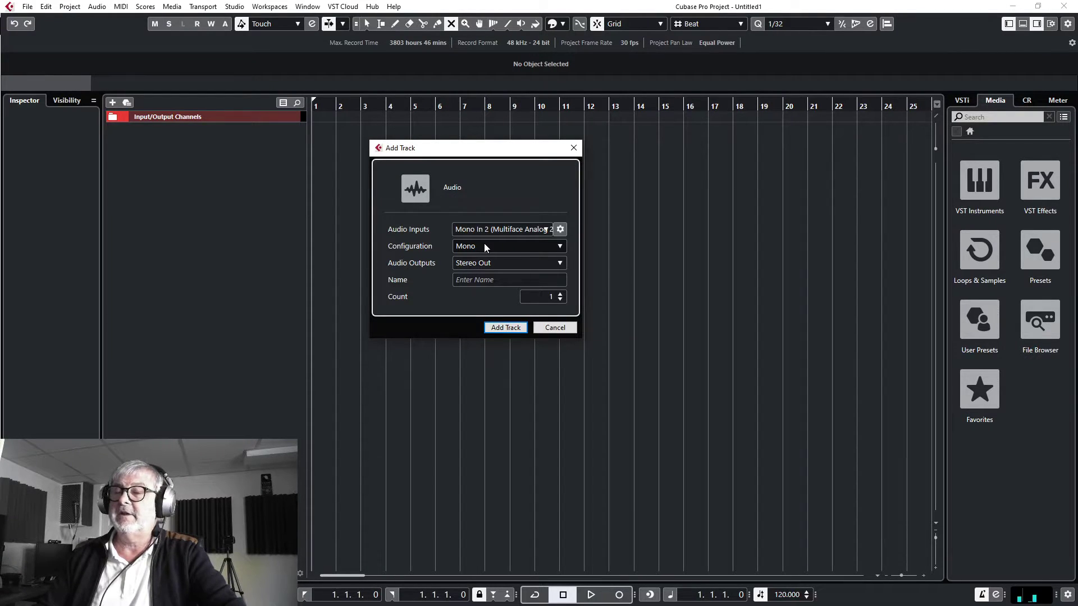
left_click(505, 328)
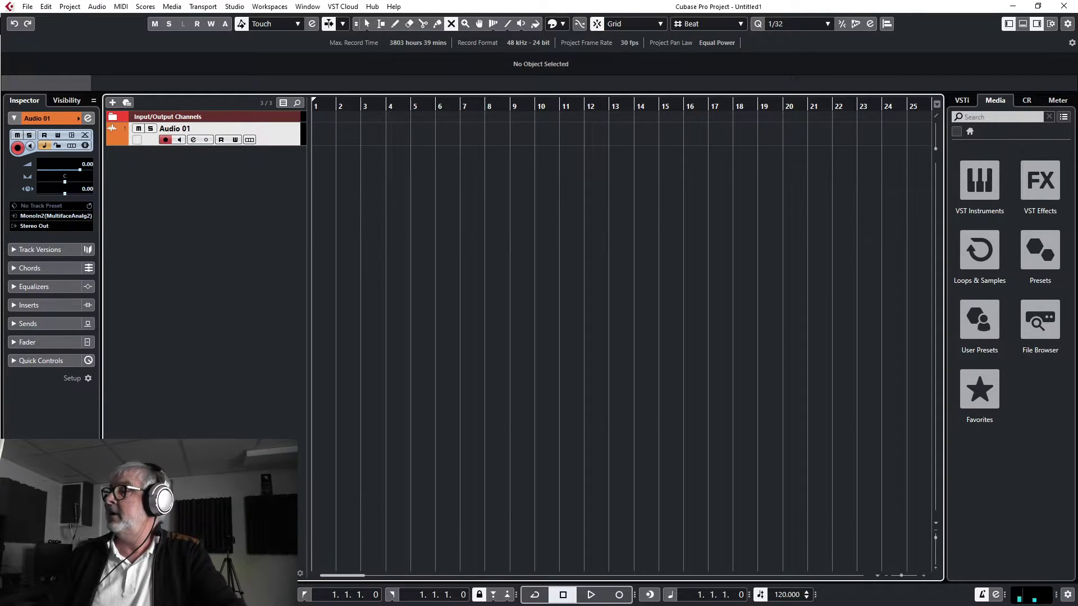
Step: Switch to File Explorer and bring the Test Audio project folder over the project window
left_click(285, 133)
key("alt+Tab")
left_click(677, 112)
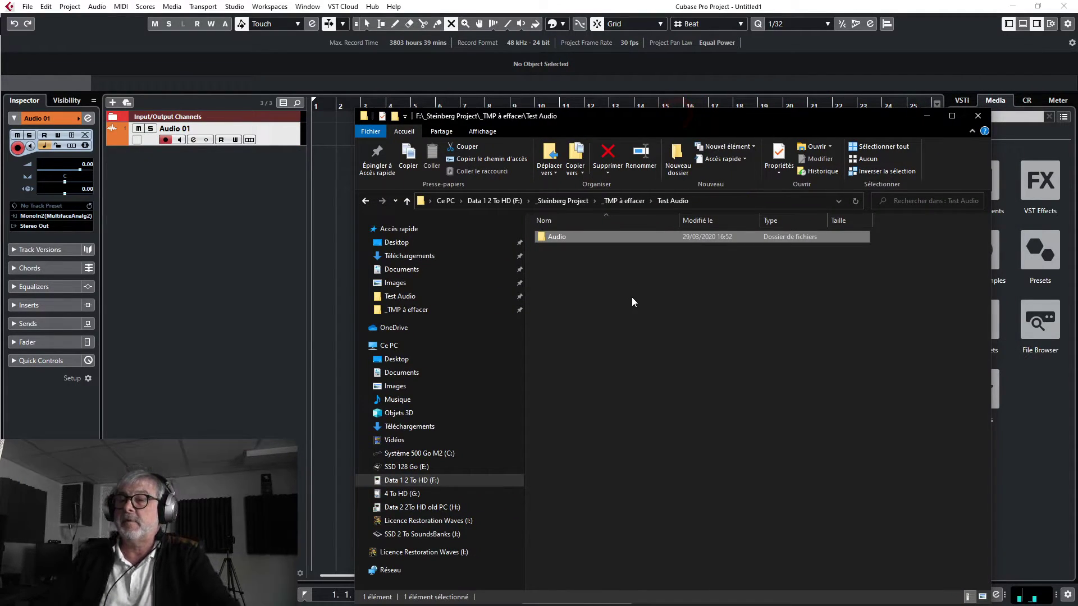
Step: Open the Audio subfolder of Test Audio, inspect the Audio 01_01.wav file and return to the Cubase project
double_click(544, 235)
left_click(580, 238)
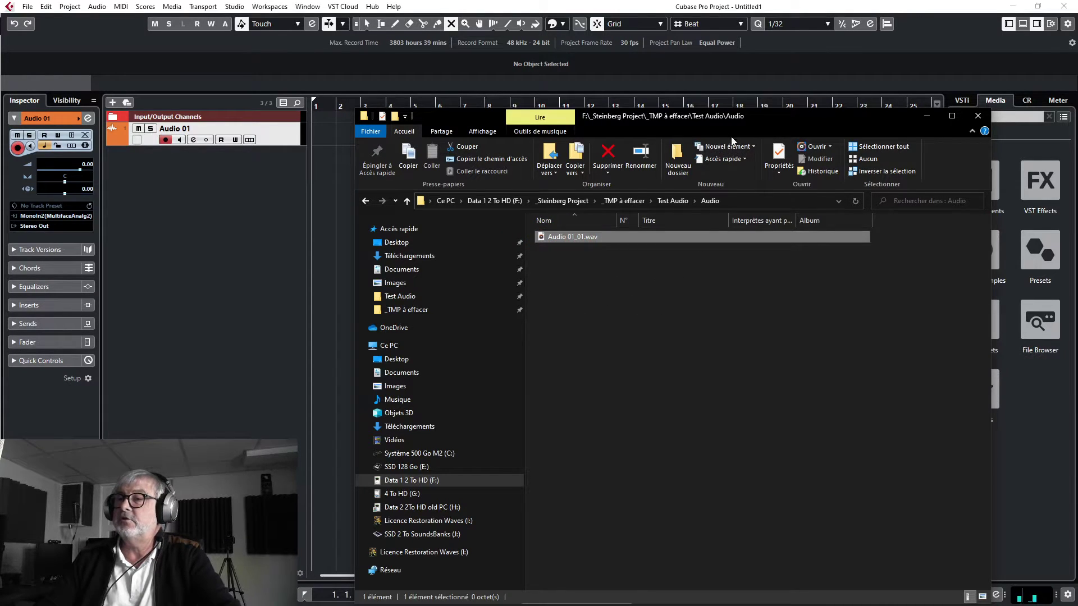
left_click_drag(772, 117, 748, 66)
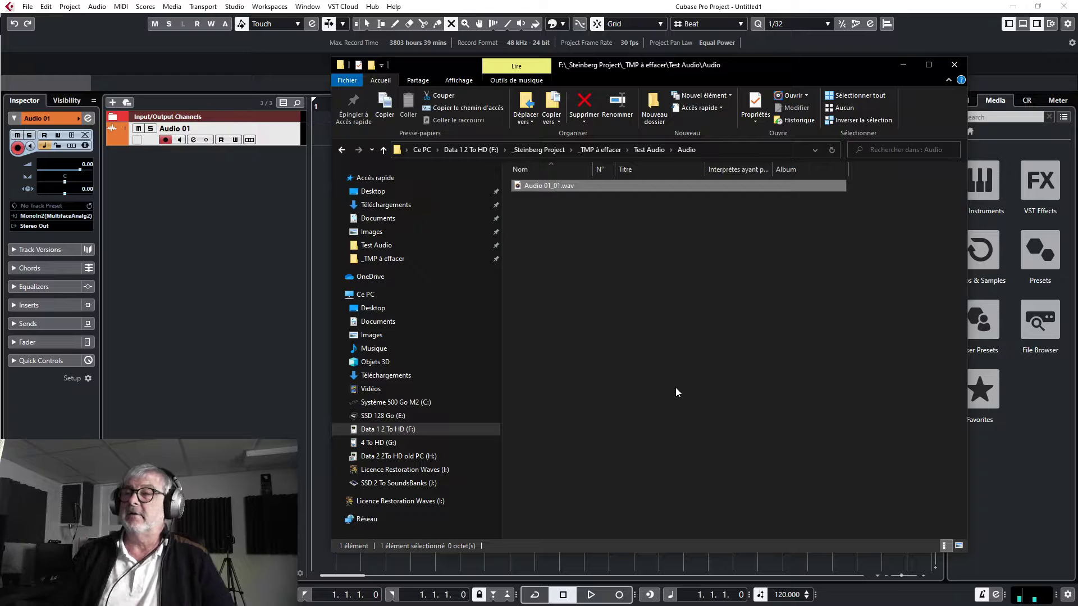
left_click_drag(745, 66, 753, 104)
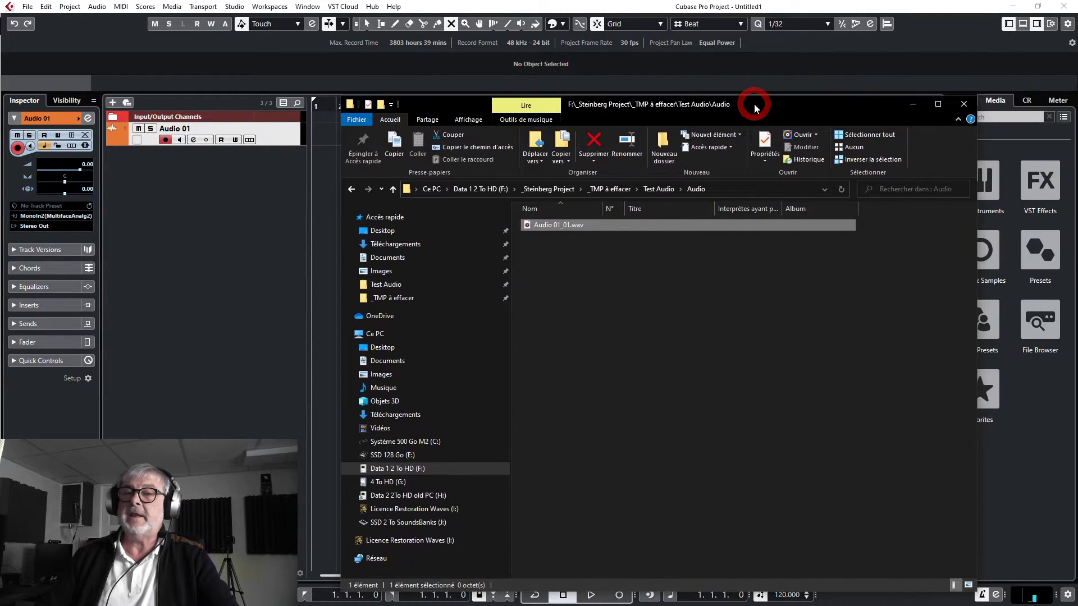
left_click(279, 136)
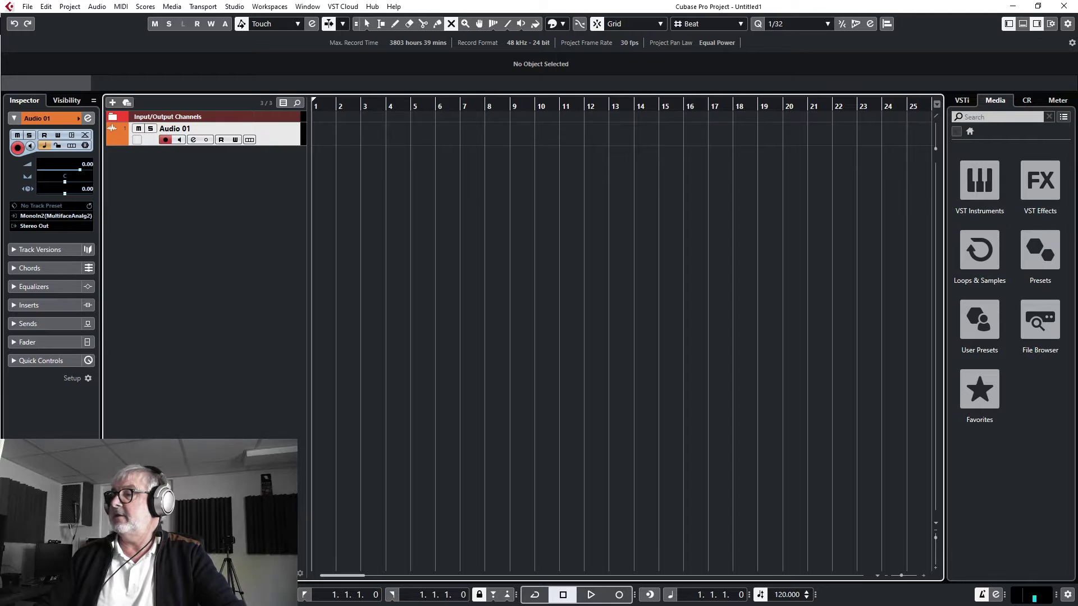
Step: Bring File Explorer back, move its window clear of the Cubase project and return focus to the track list
key("alt+Tab")
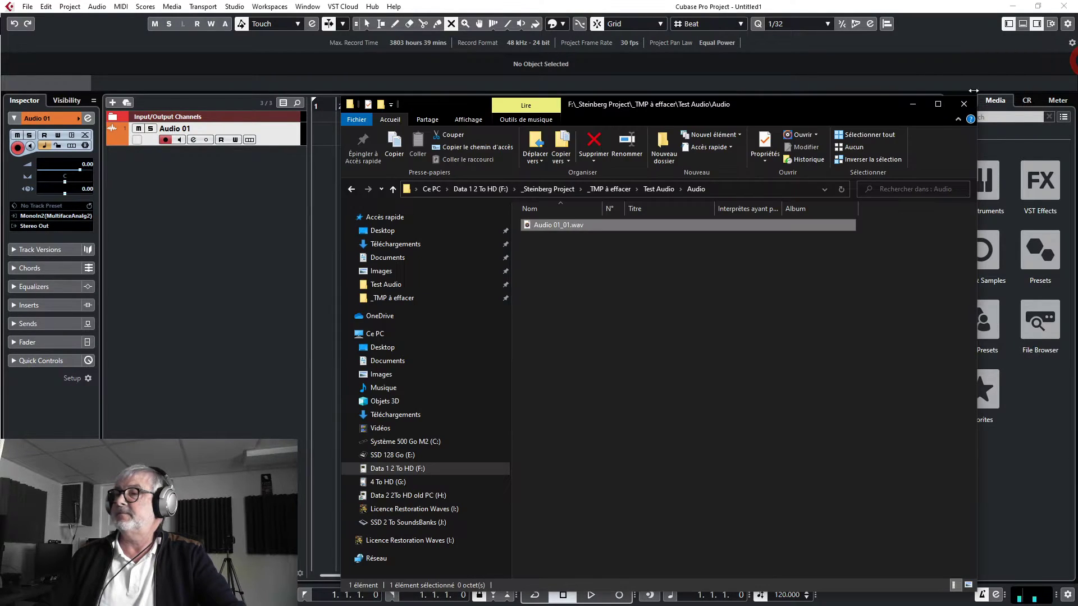
left_click_drag(839, 100, 1077, 102)
left_click(164, 185)
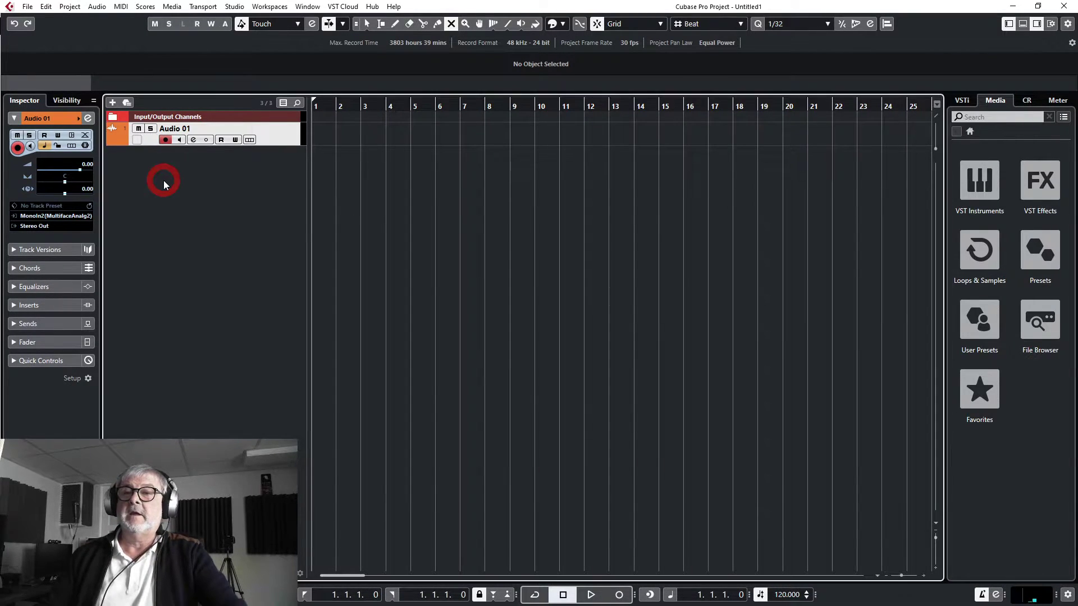
left_click(241, 247)
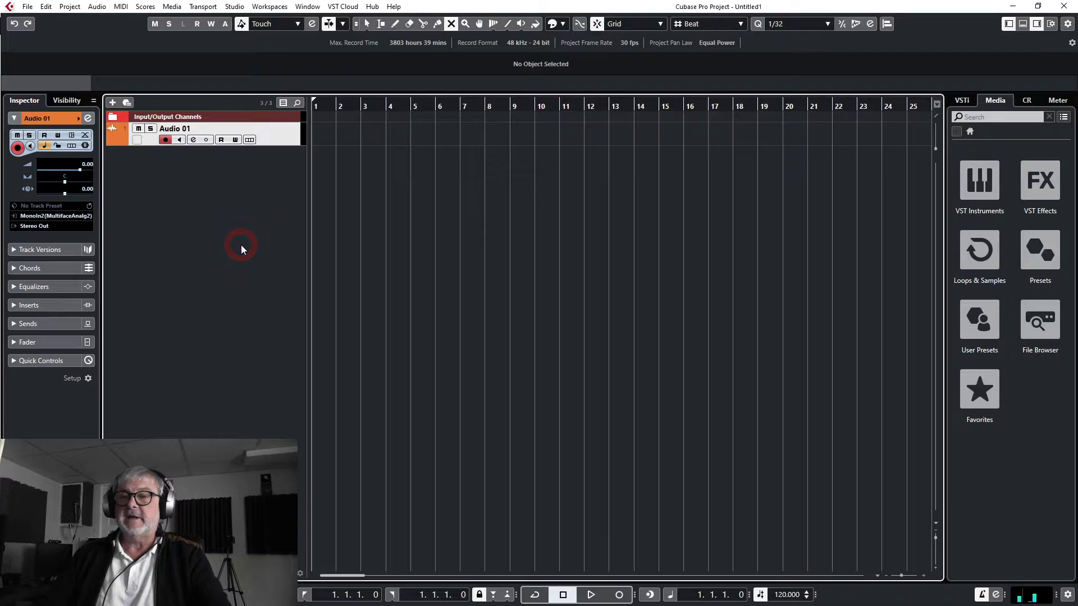
Step: Open the MixConsole, reposition and narrow its window to view all channels, and close it
key("F3")
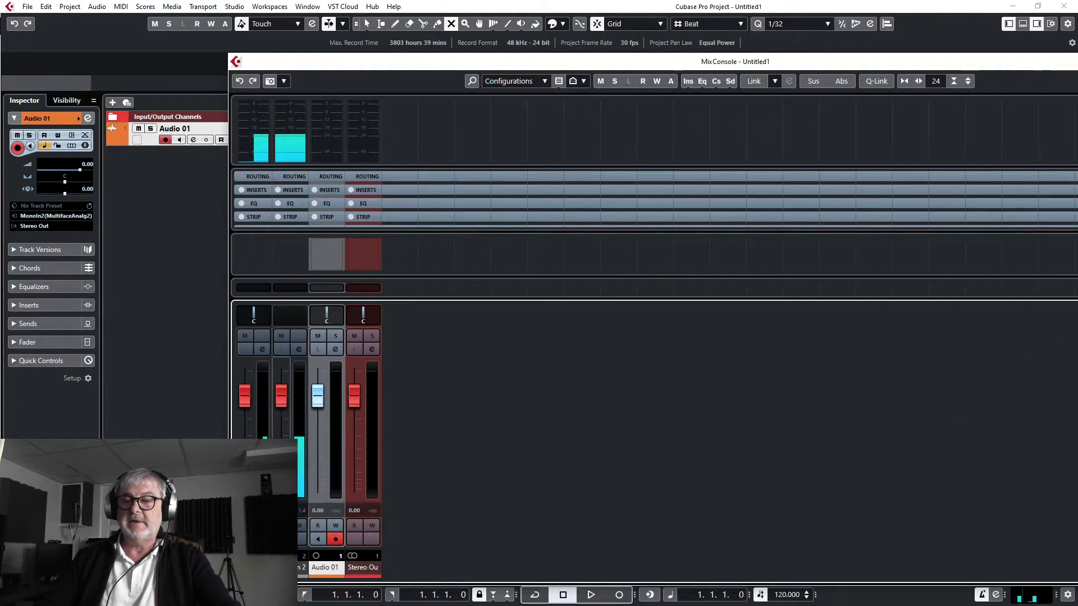
left_click_drag(403, 67, 296, 58)
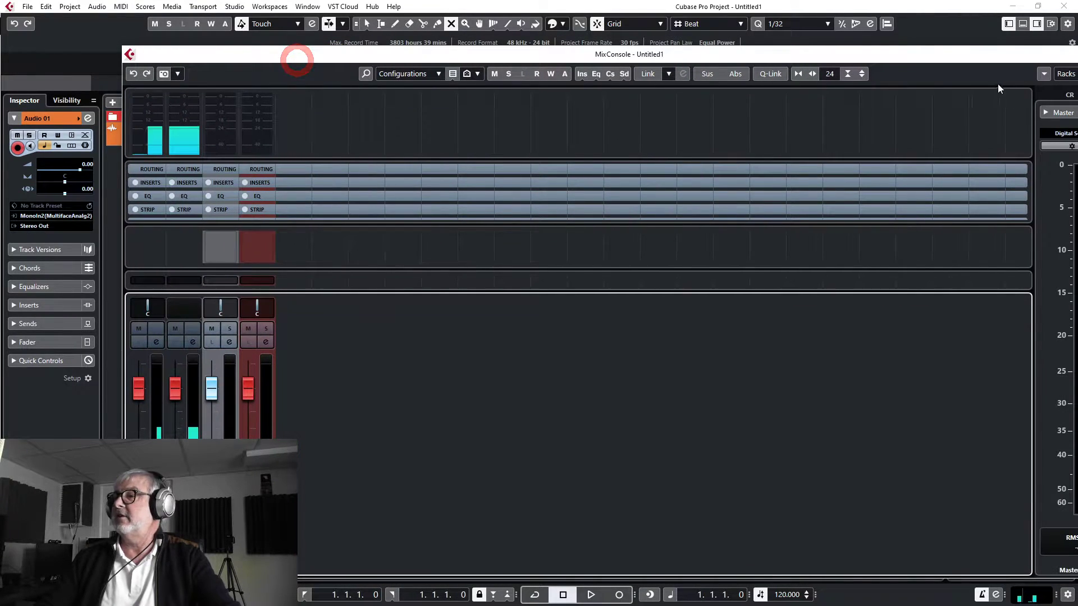
left_click_drag(1077, 150, 942, 151)
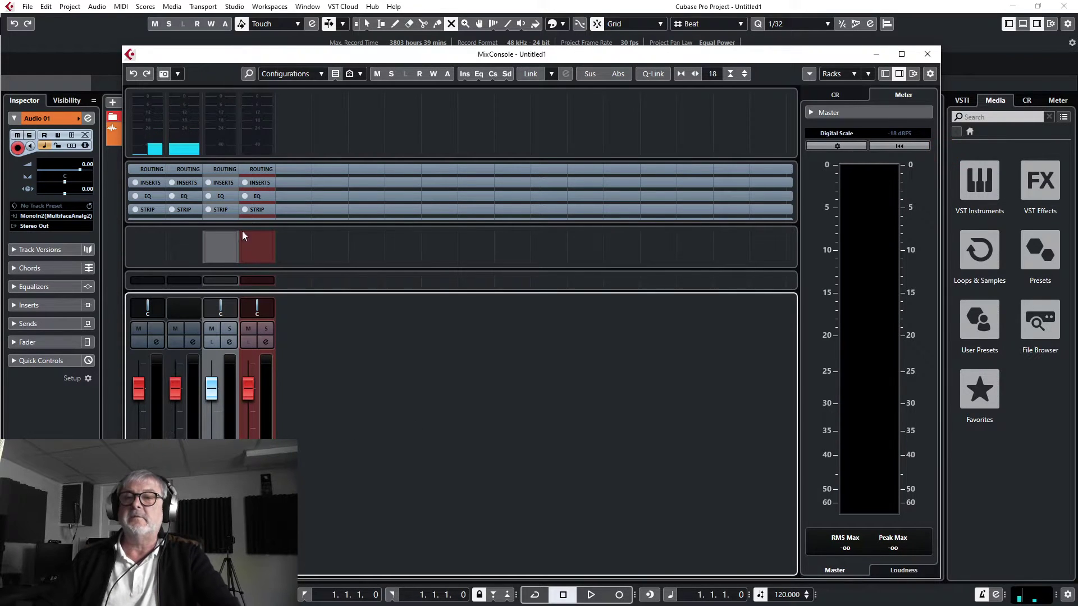
left_click(927, 54)
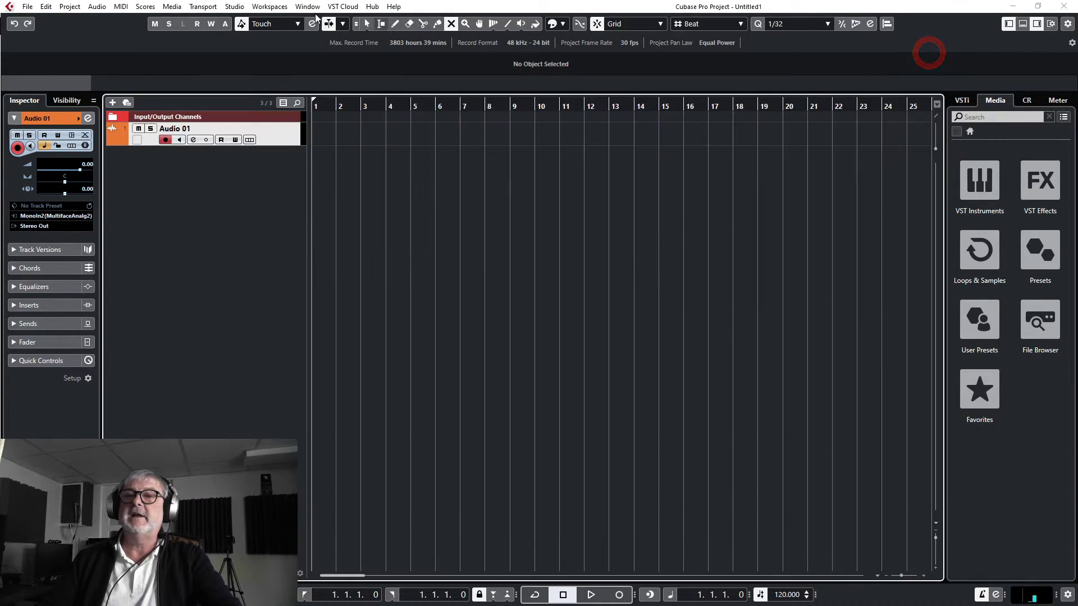
Step: Remove the input bus "Mono In 2 (Multiface Analog 2)" in Audio Connections and close the window
left_click(234, 7)
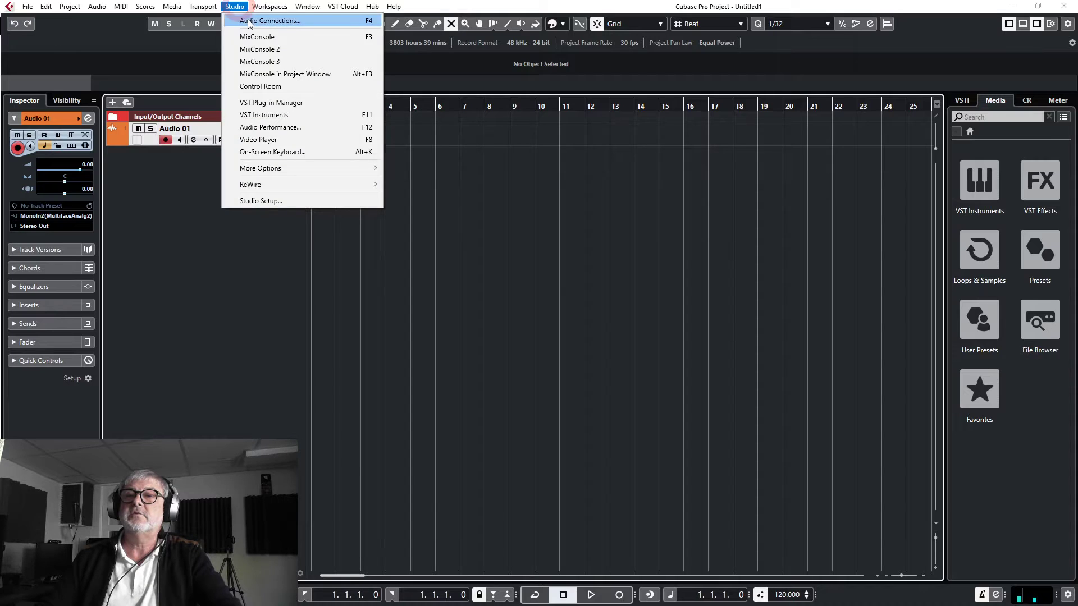
left_click(248, 26)
left_click(326, 288)
right_click(329, 288)
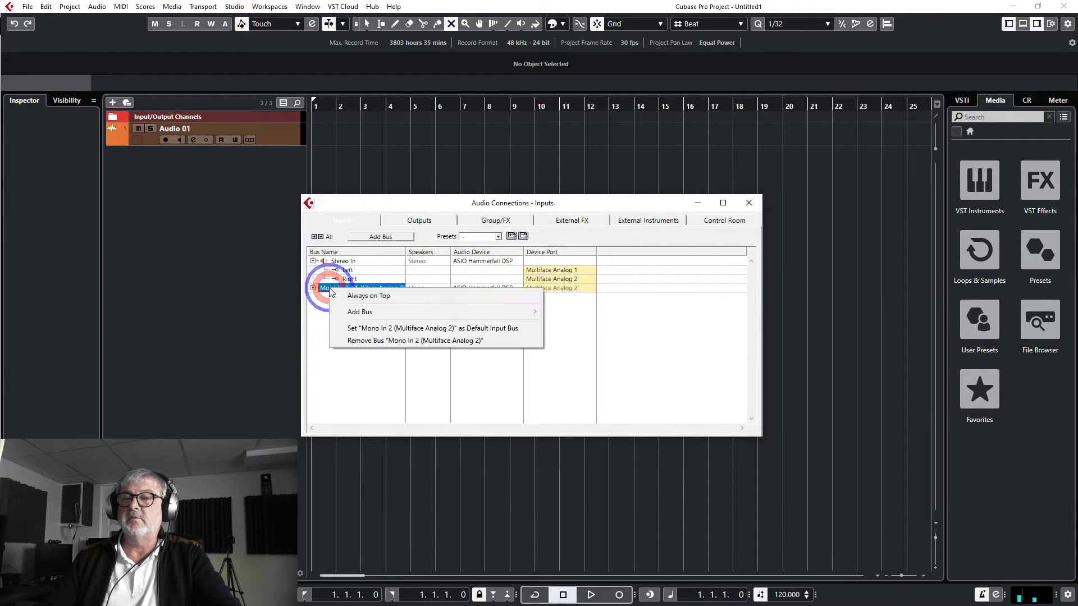
left_click(354, 339)
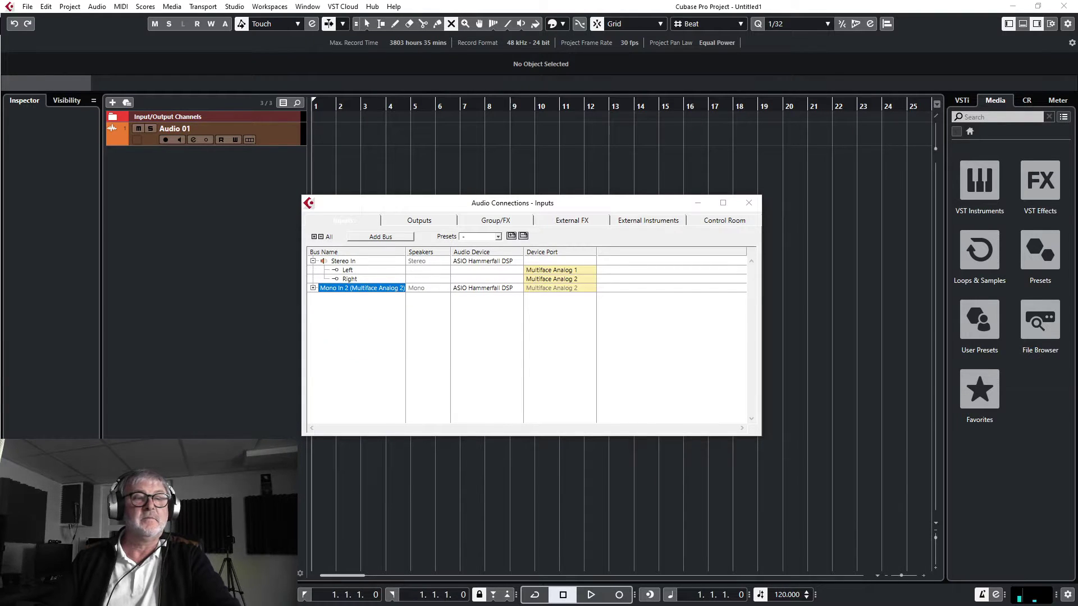
left_click(748, 203)
Step: Reopen the MixConsole and expand the Routing rack to view the channel routing
left_click(228, 245)
key("F3")
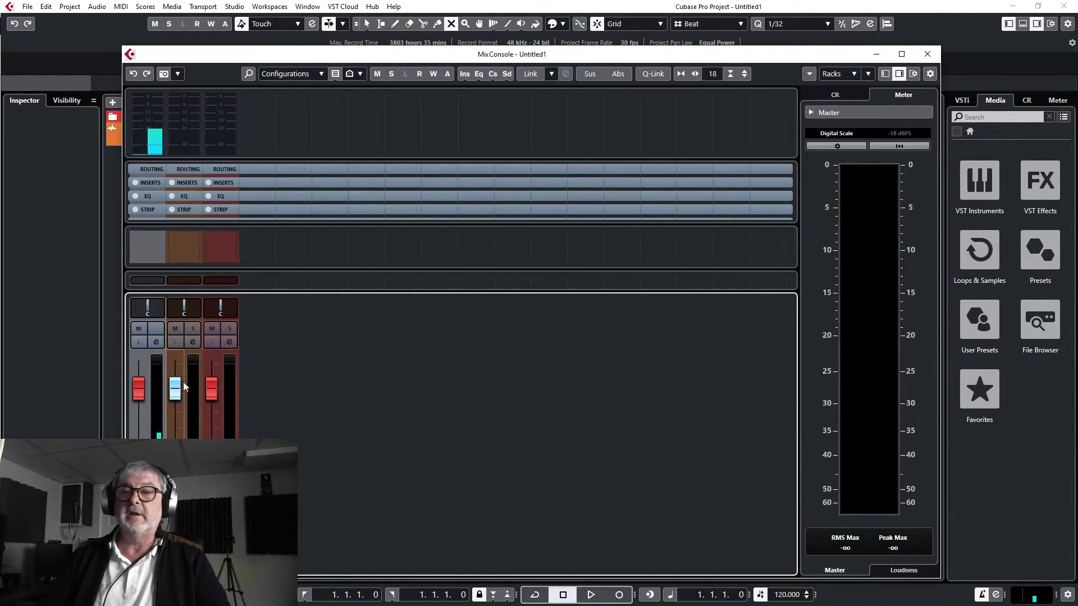
left_click(187, 168)
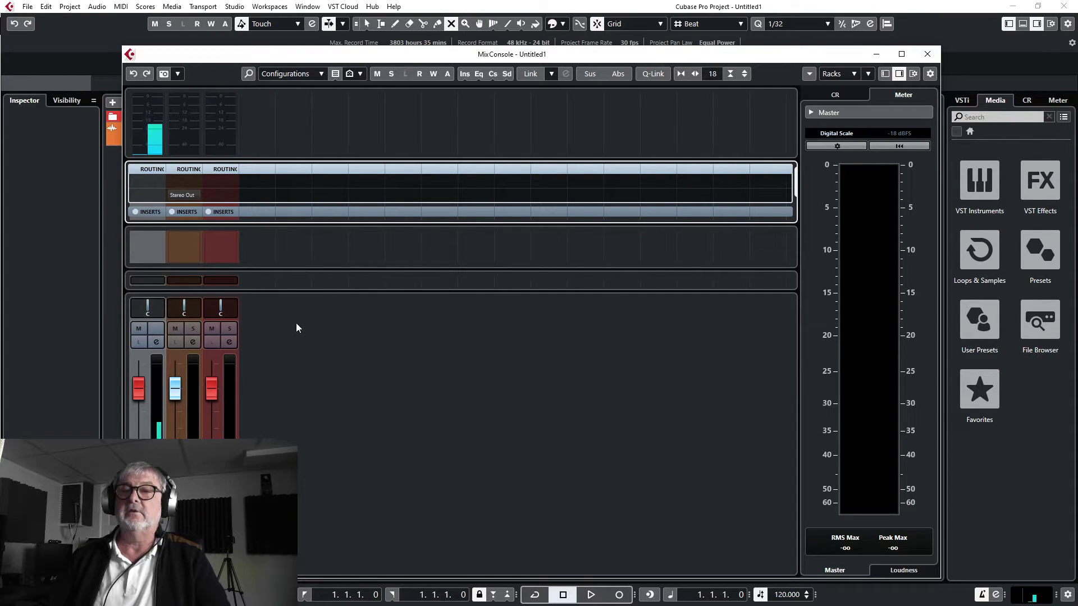
Step: Compare the input and output buses in Audio Connections with the MixConsole channels, and close both windows
left_click(239, 7)
left_click(247, 21)
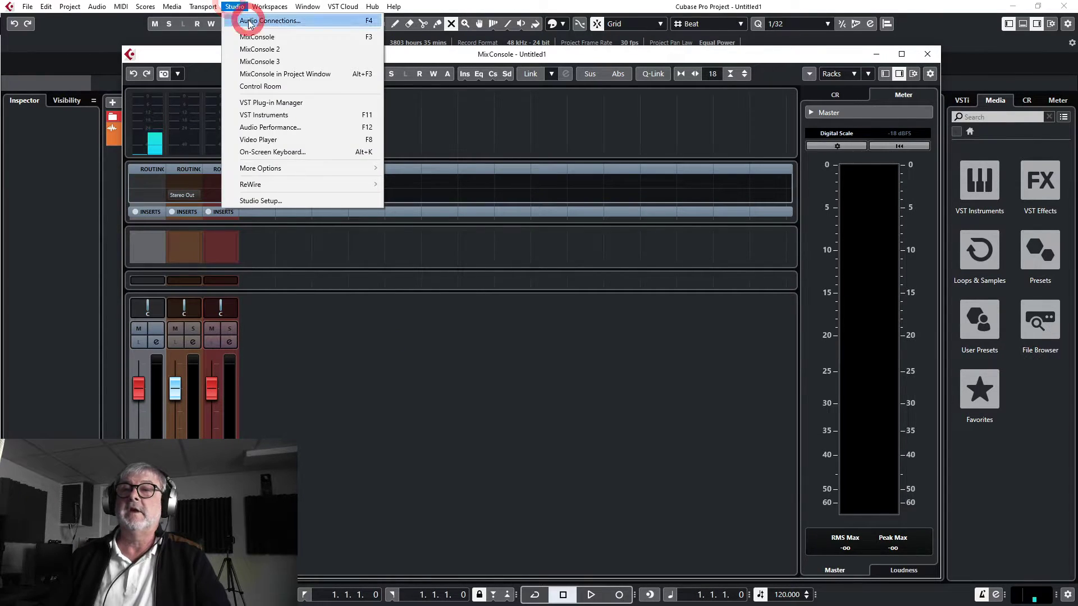
left_click(358, 221)
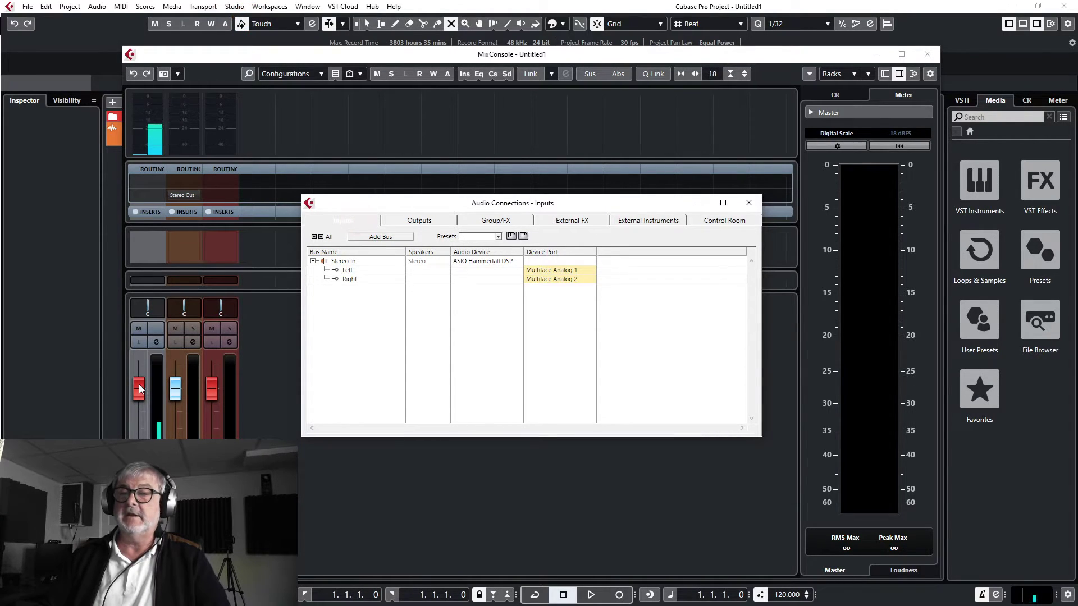
left_click(426, 222)
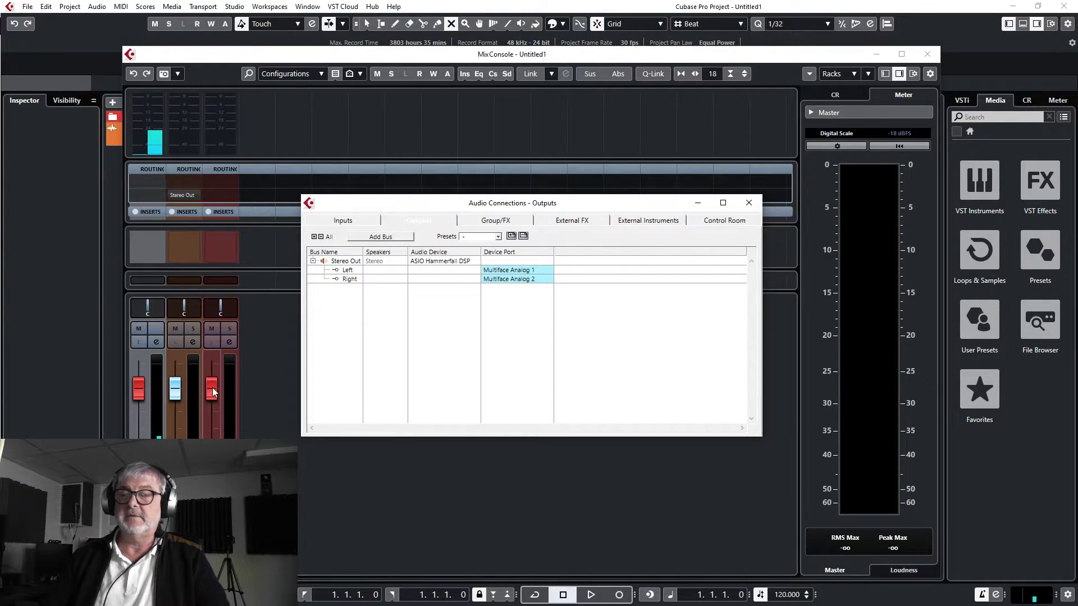
left_click(749, 203)
left_click(927, 54)
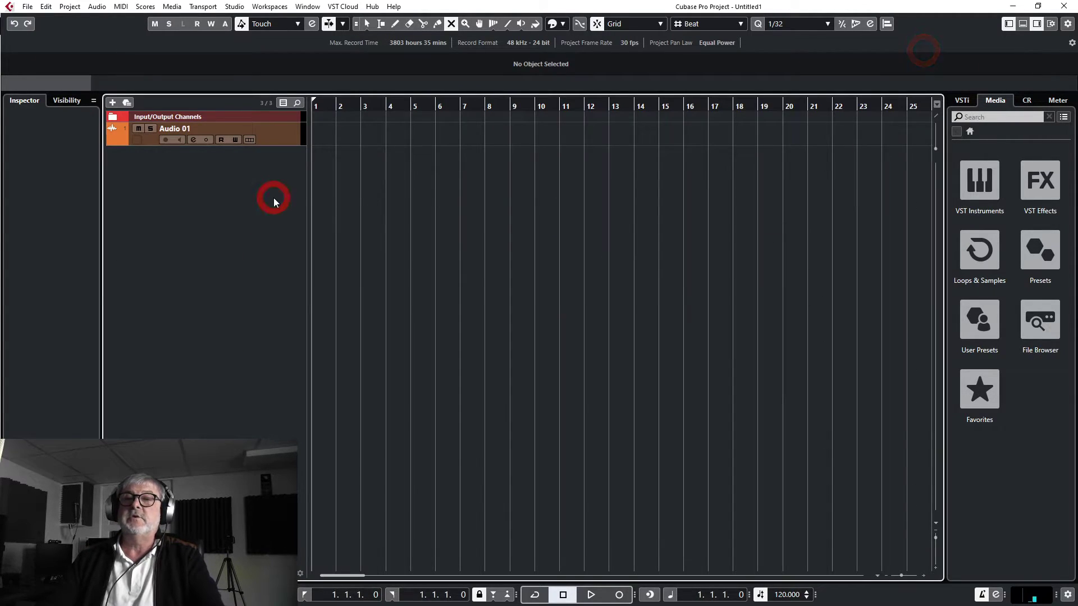
Step: Turn off the metronome click and try recording with Audio 01 set to No Bus, returning to the project start
left_click(278, 133)
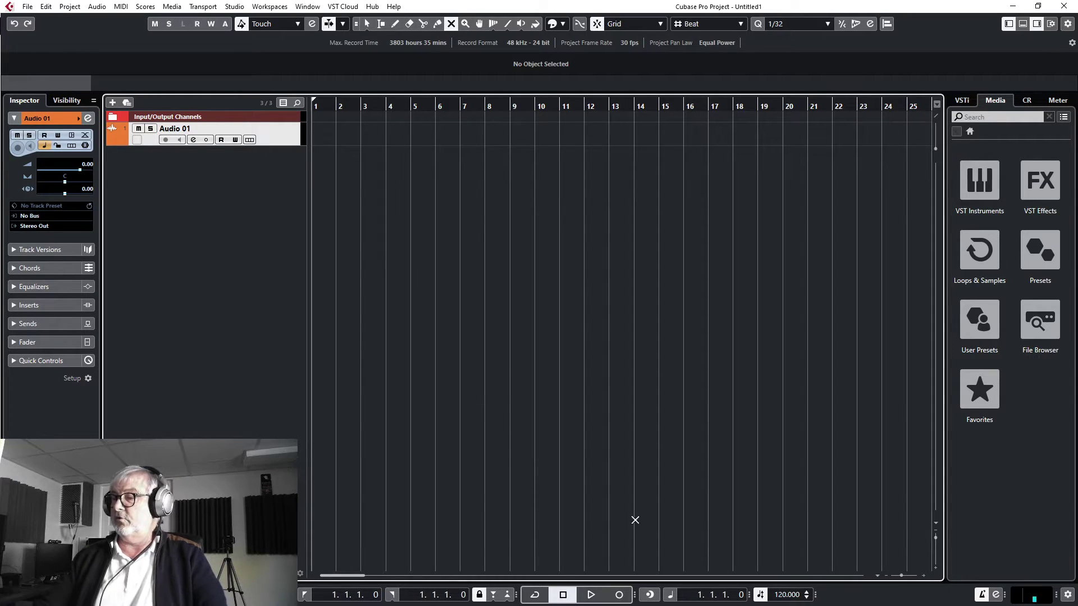
left_click(984, 596)
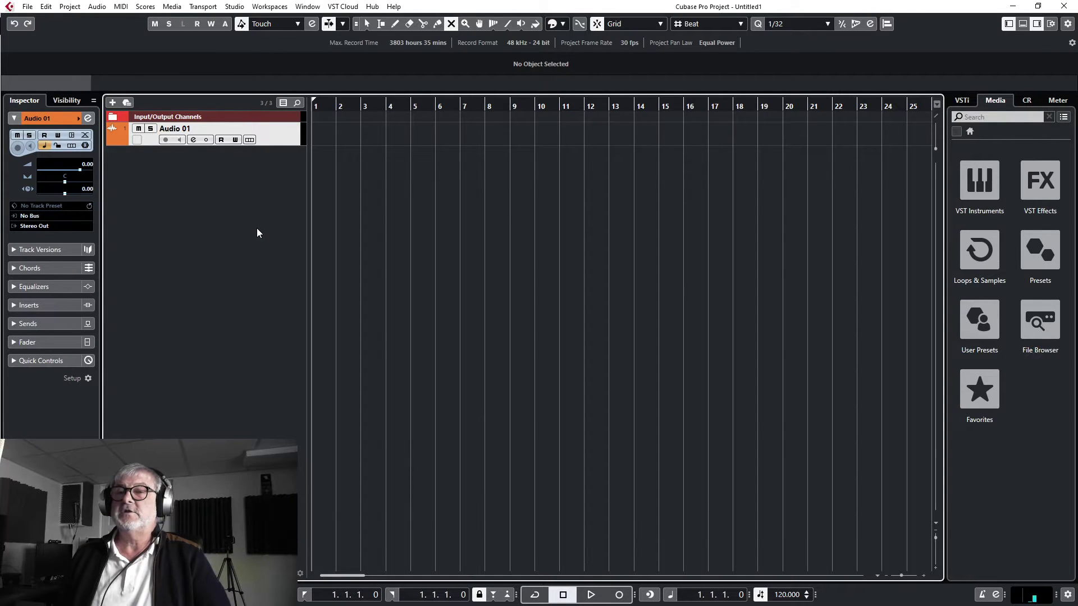
key("KP_Multiply")
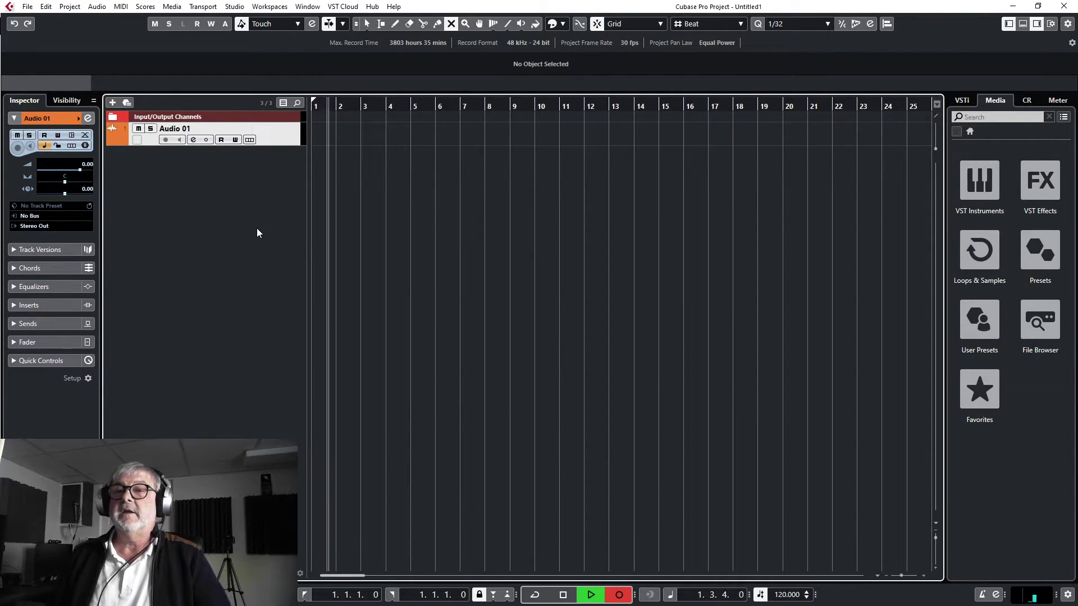
key("space")
key("KP_Decimal")
Step: Set the input of Audio 01 to the Right channel of Stereo In and record-enable the track
left_click(283, 141)
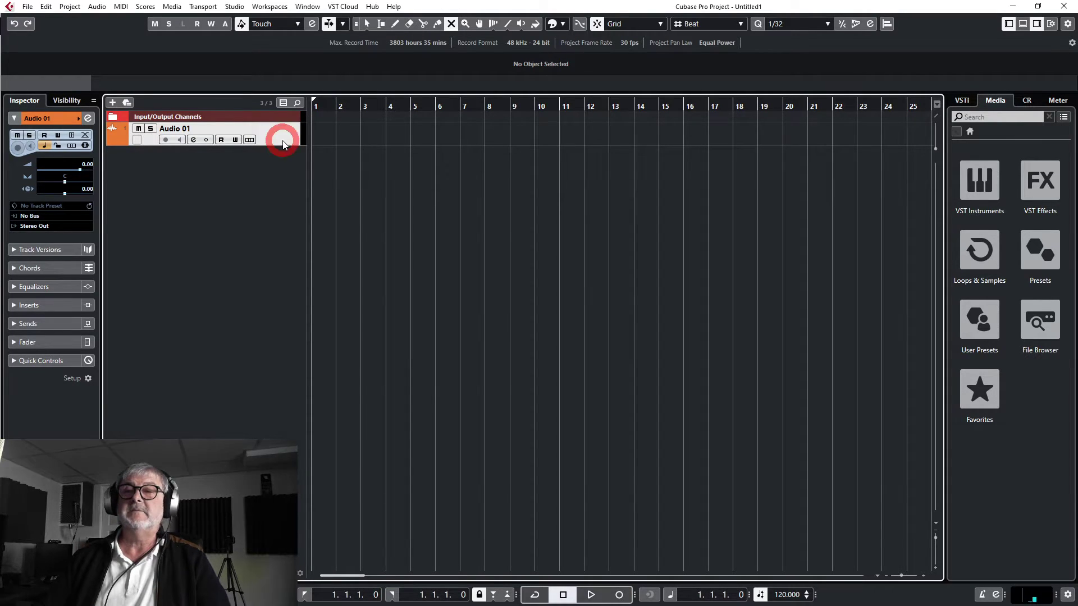
left_click(35, 218)
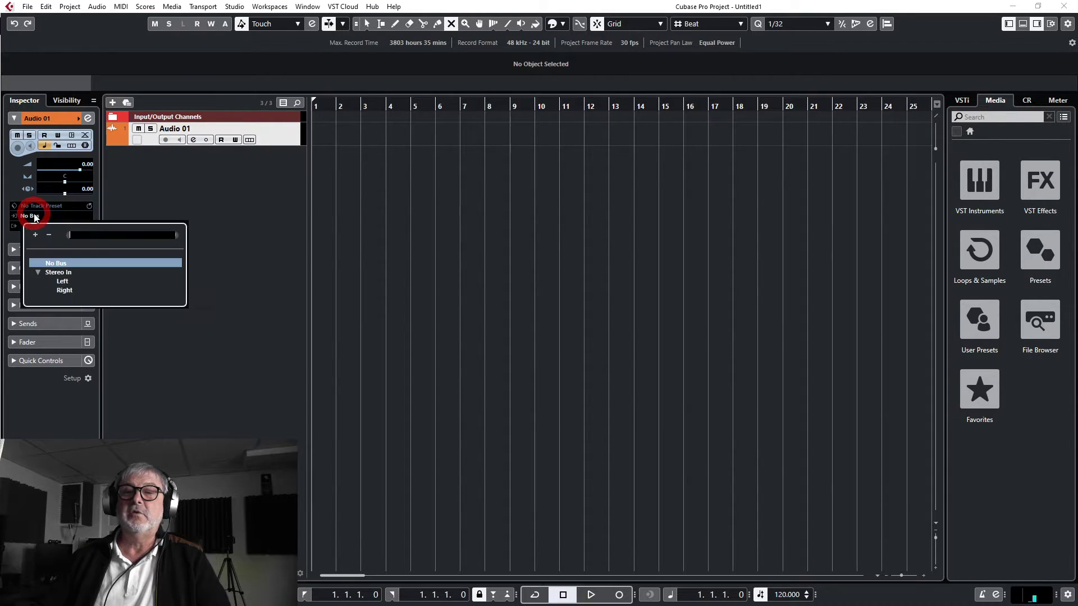
left_click(64, 290)
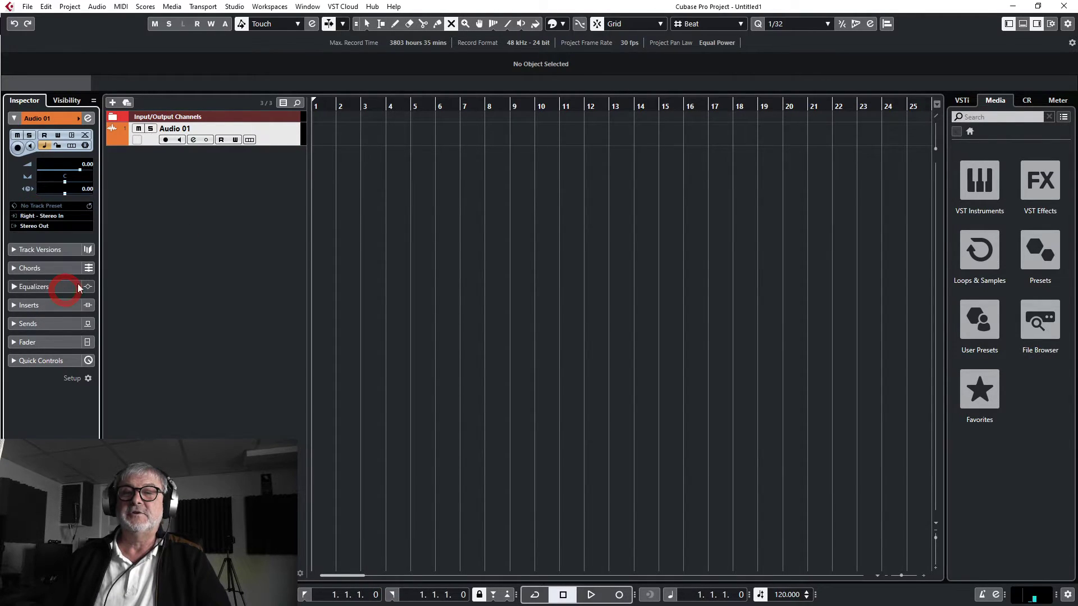
left_click(166, 140)
left_click(215, 224)
left_click(276, 130)
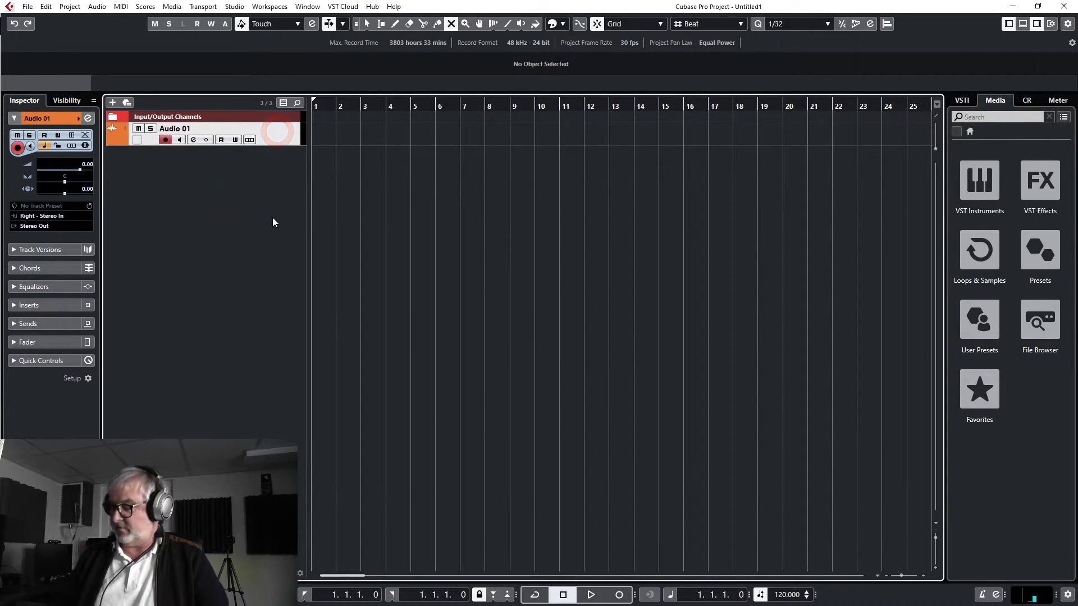
Step: Record a take of about three bars on Audio 01 from the project start and play it back from the beginning
key("KP_Multiply")
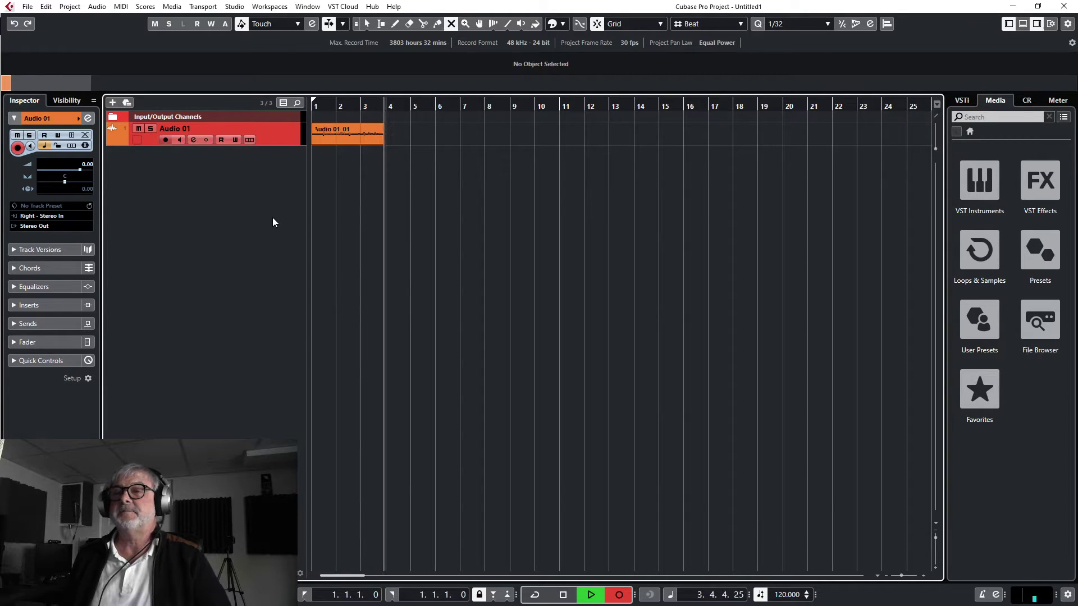
key("space")
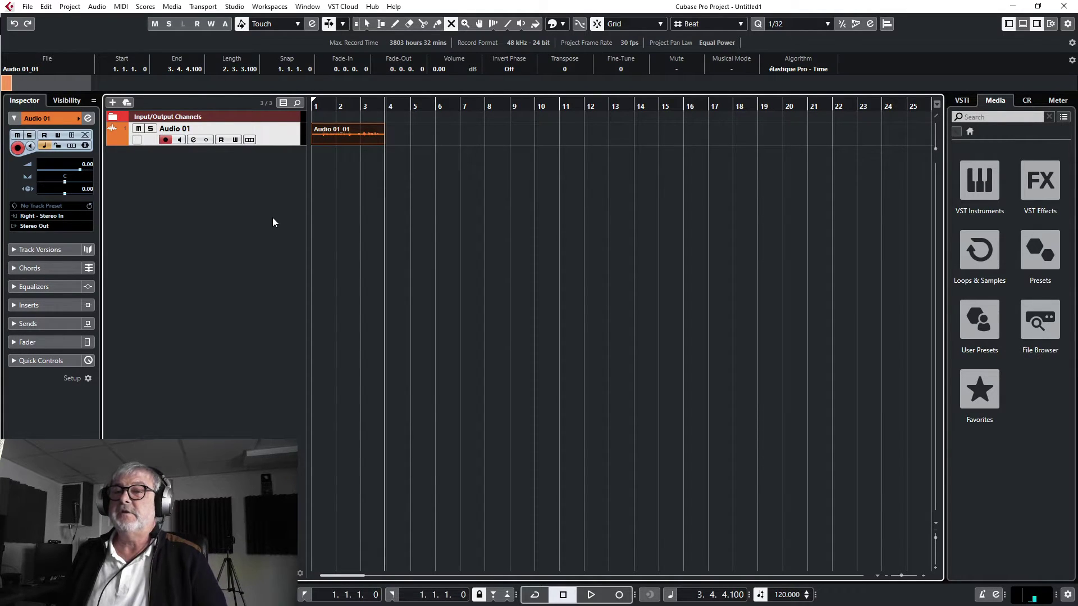
key("KP_Decimal")
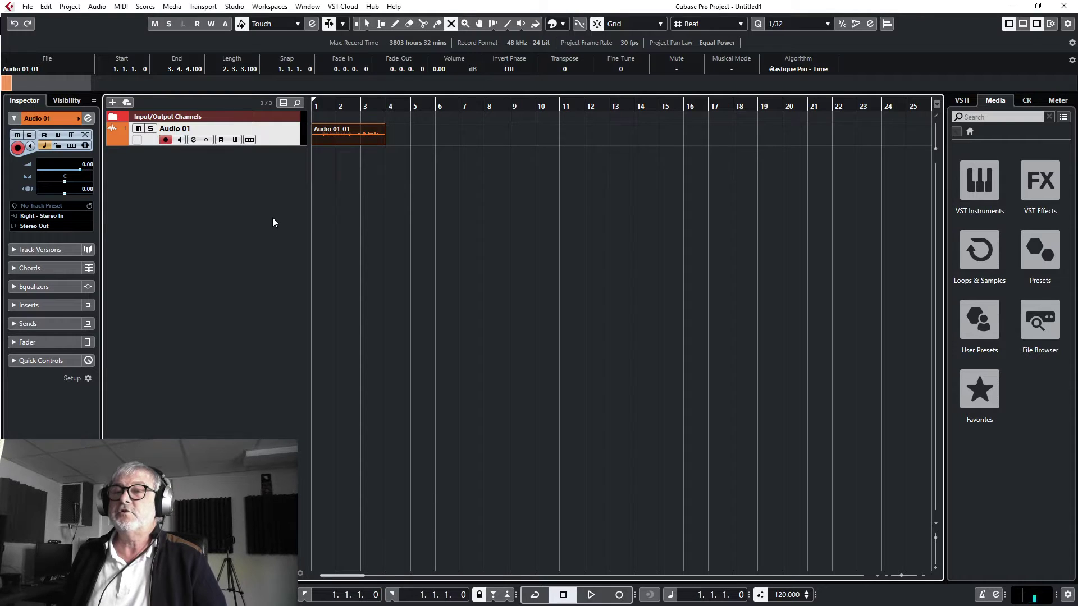
key("space")
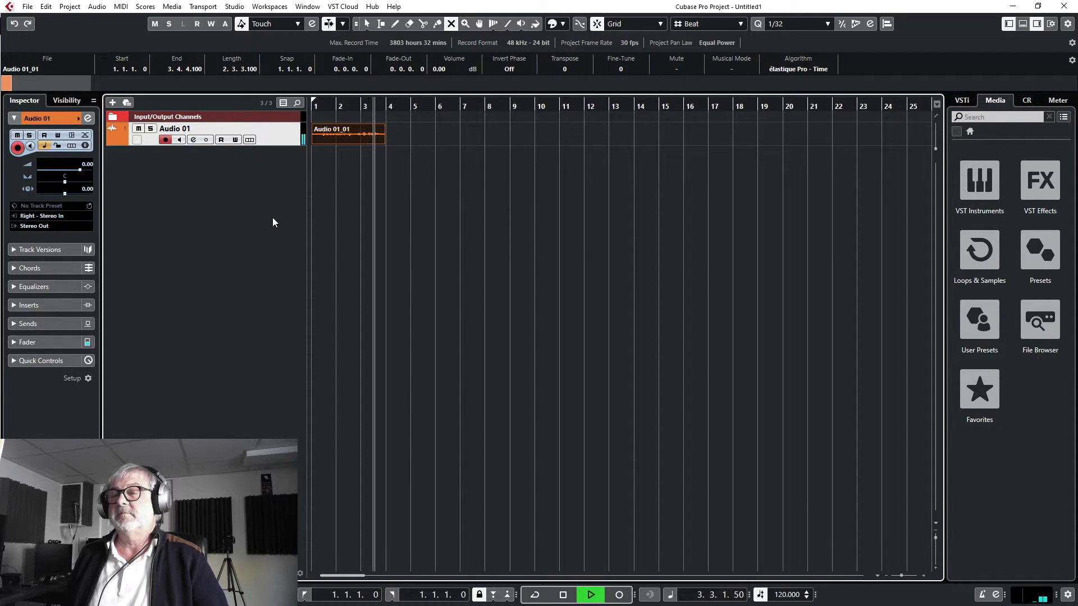
key("space")
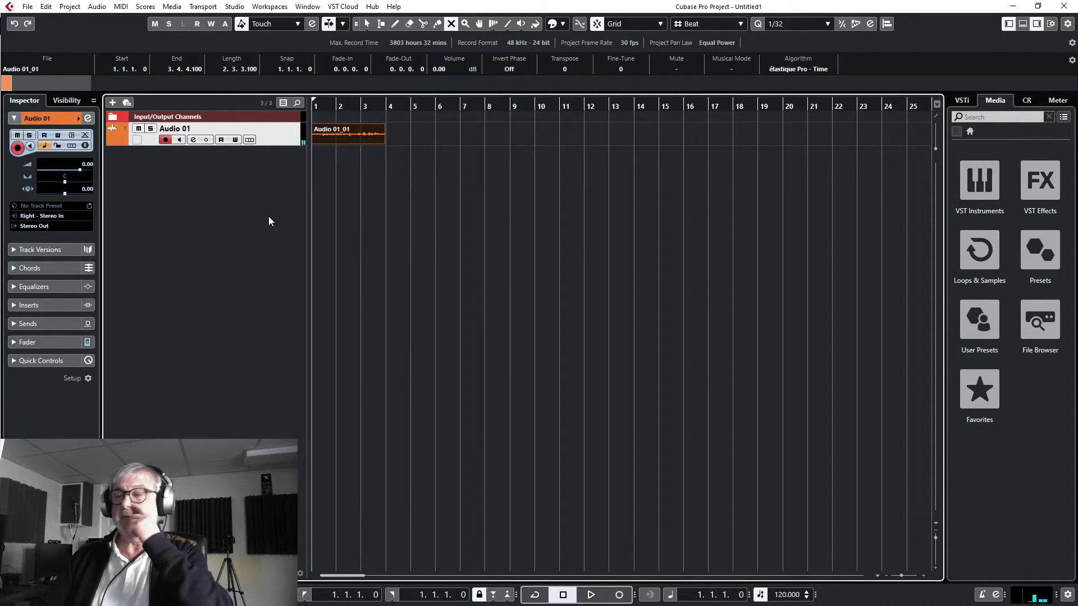
Step: Inspect Audio 01_01.wav and Audio 01_02.wav in the project's Audio folder in File Explorer, and return to the Cubase project
key("alt+Tab")
left_click_drag(782, 72, 588, 65)
left_click(535, 189)
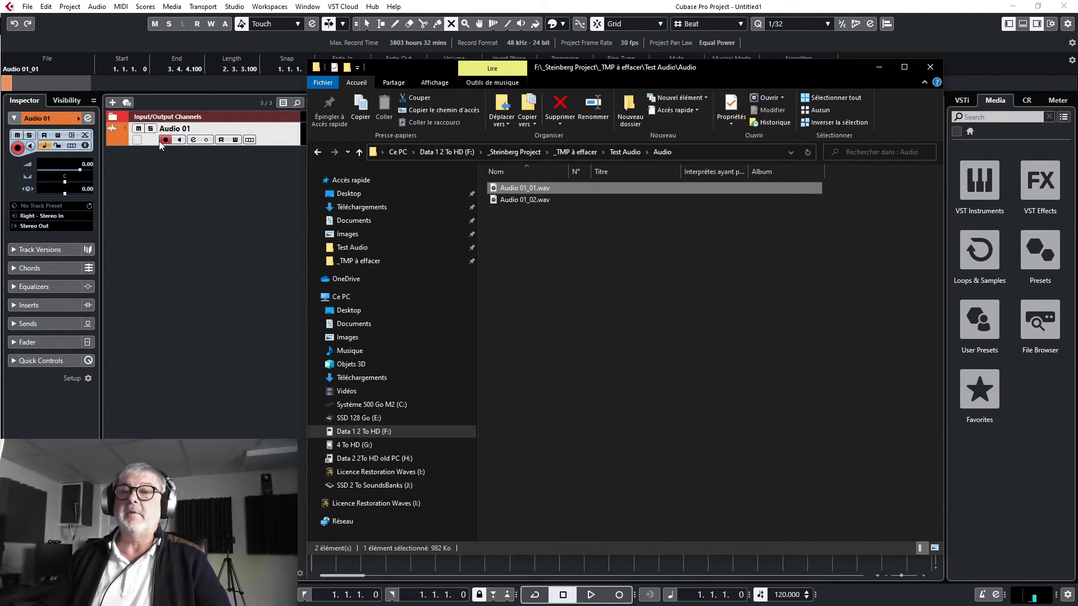
left_click(512, 201)
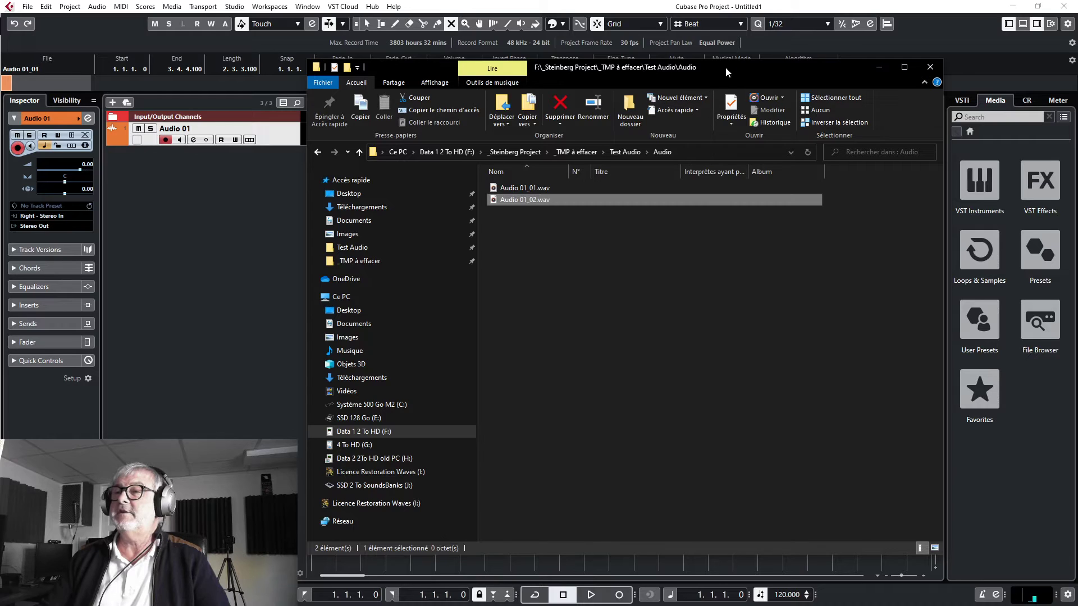
left_click_drag(724, 73, 716, 122)
left_click(918, 119)
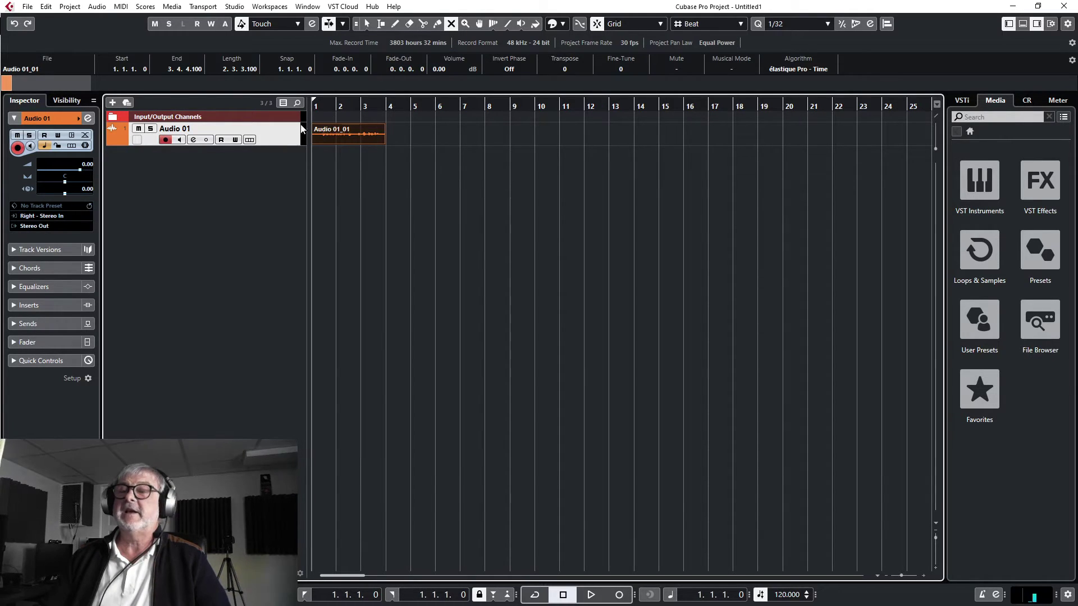
Step: Switch to the Object Selection tool and duplicate the recorded Audio 01_01 event directly after itself on track Audio 01
left_click(392, 45)
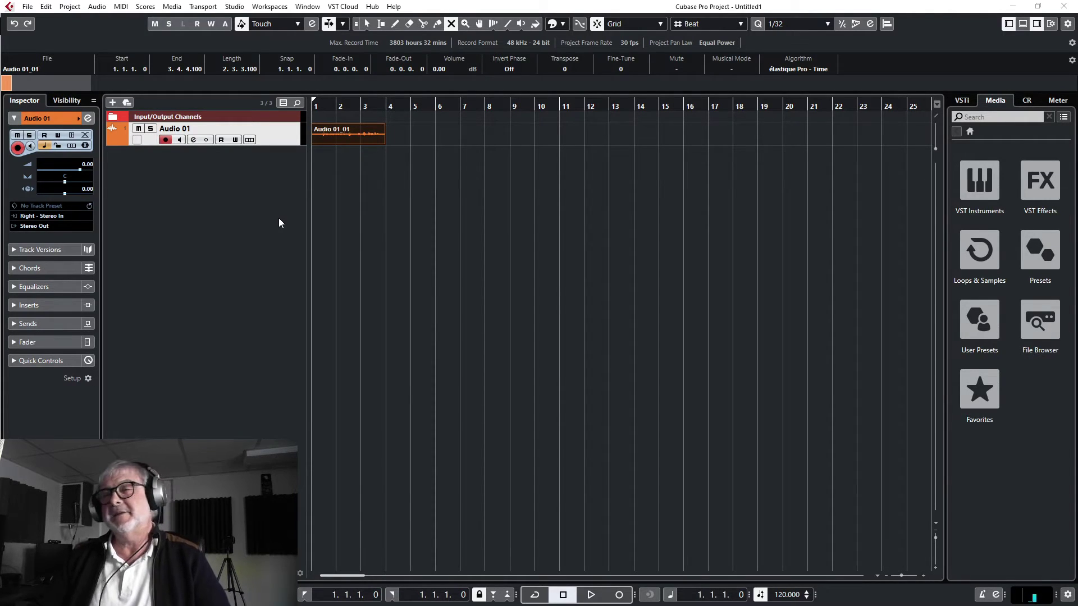
left_click(278, 137)
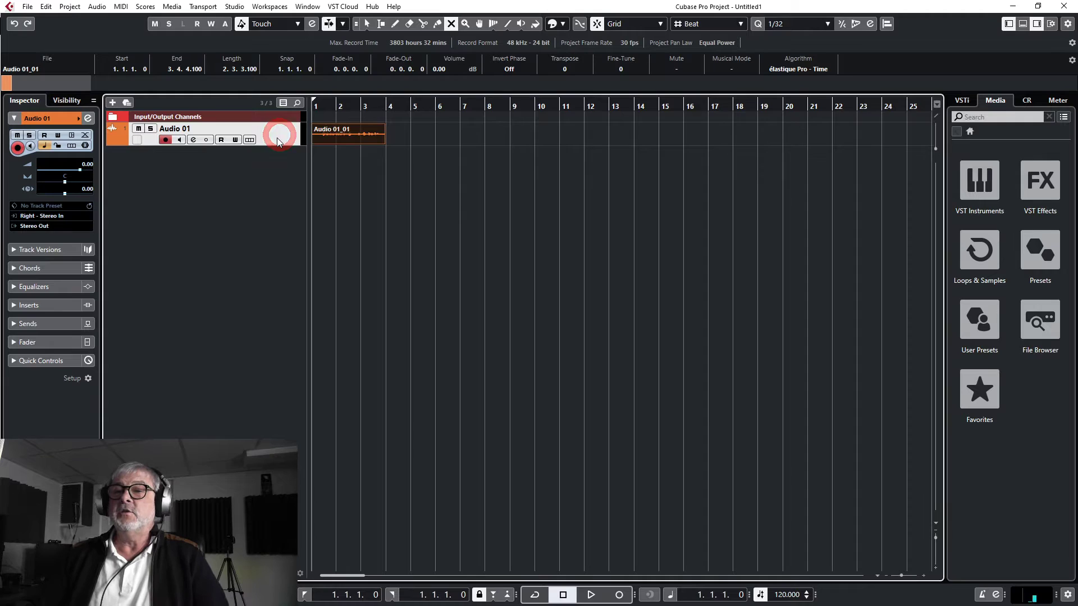
left_click(366, 23)
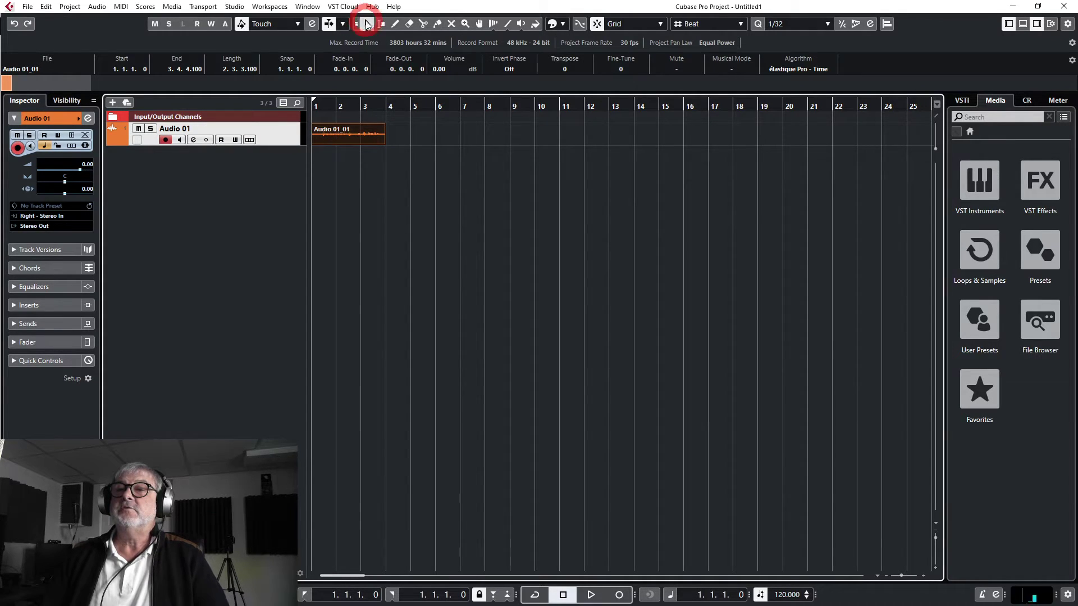
left_click(335, 138)
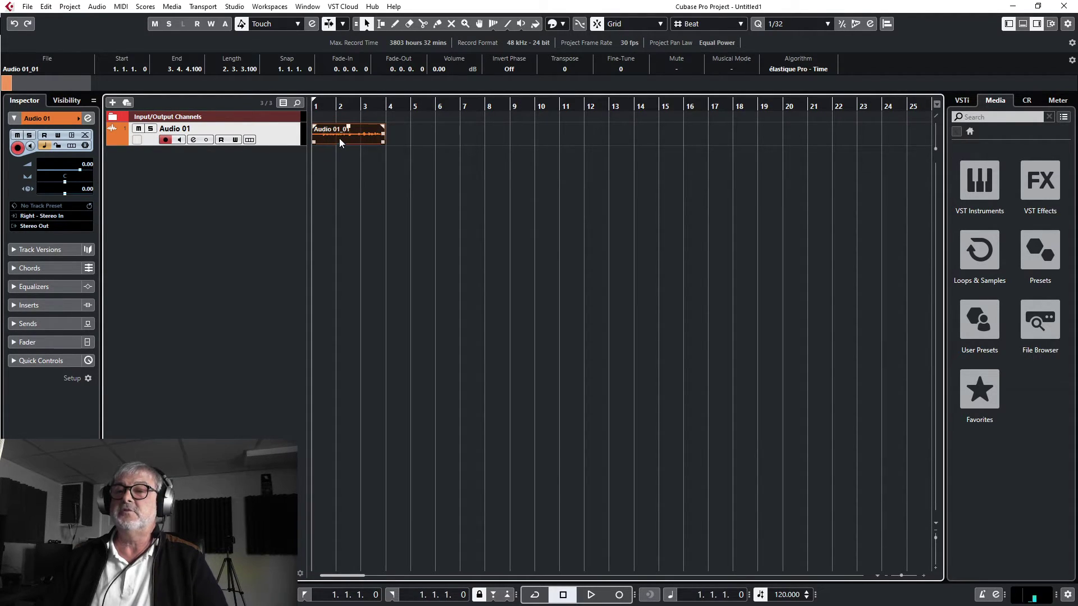
key("ctrl+d")
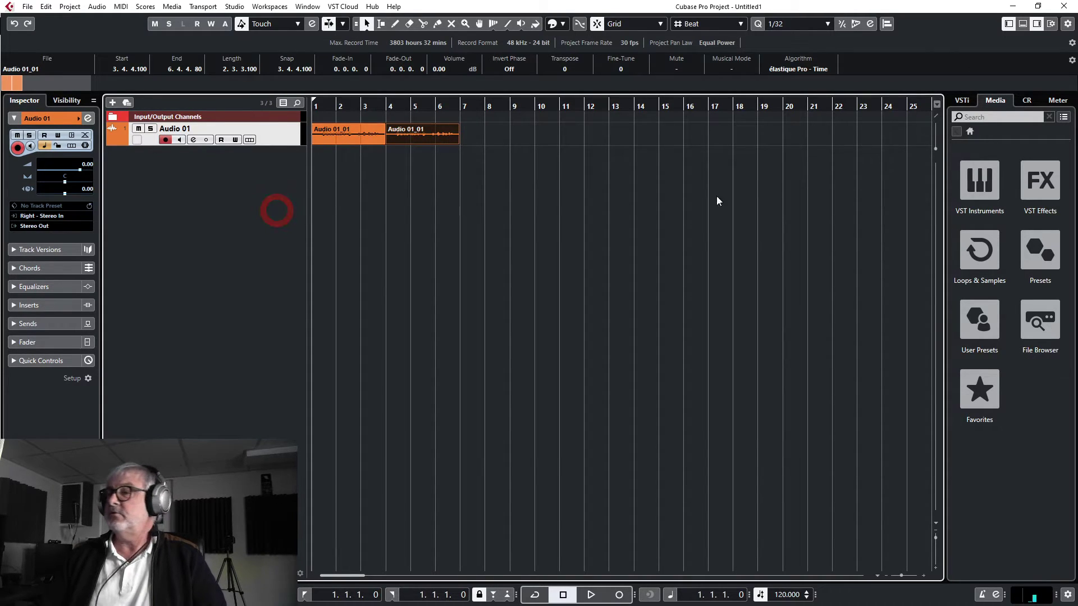
Step: Check the recorded files on drive F: in _Steinberg Project\_TMP à effacer\Test Audio\Audio in File Explorer, and return to Cubase
key("super+e")
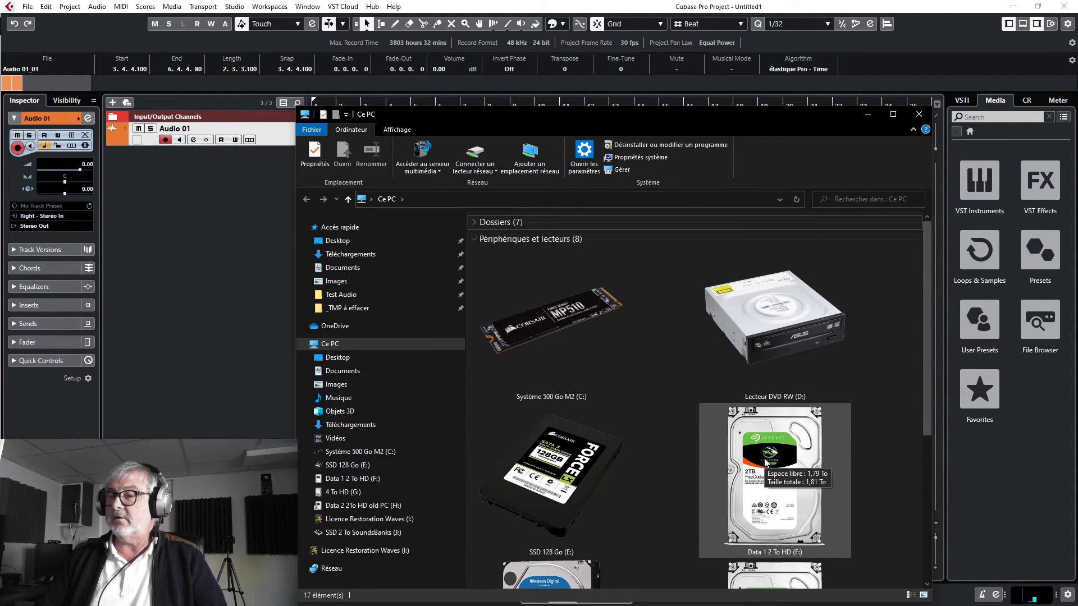
scroll(765, 466, "down", 2)
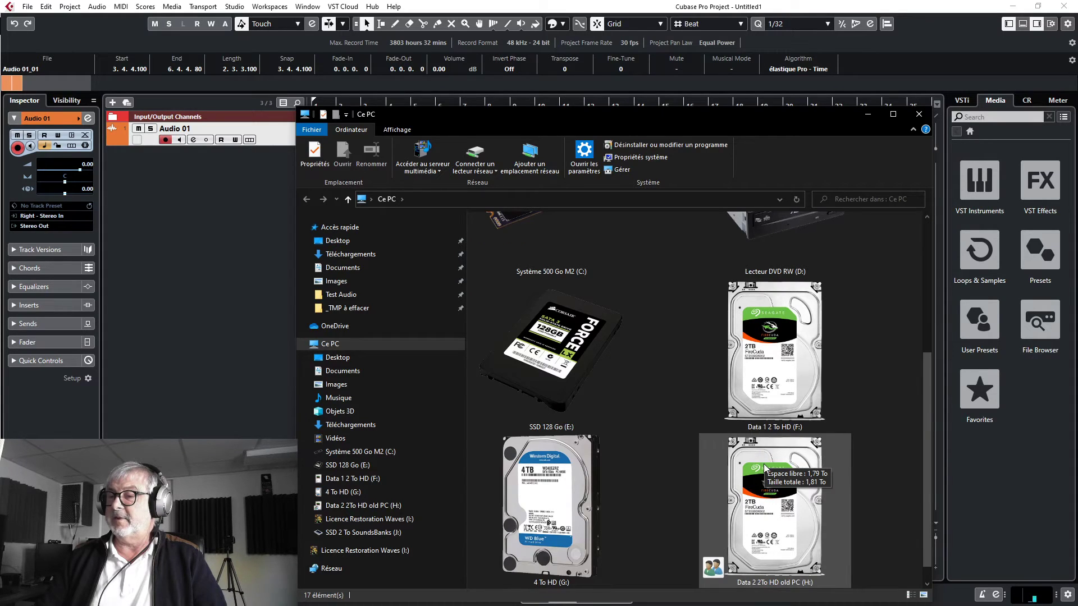
double_click(776, 383)
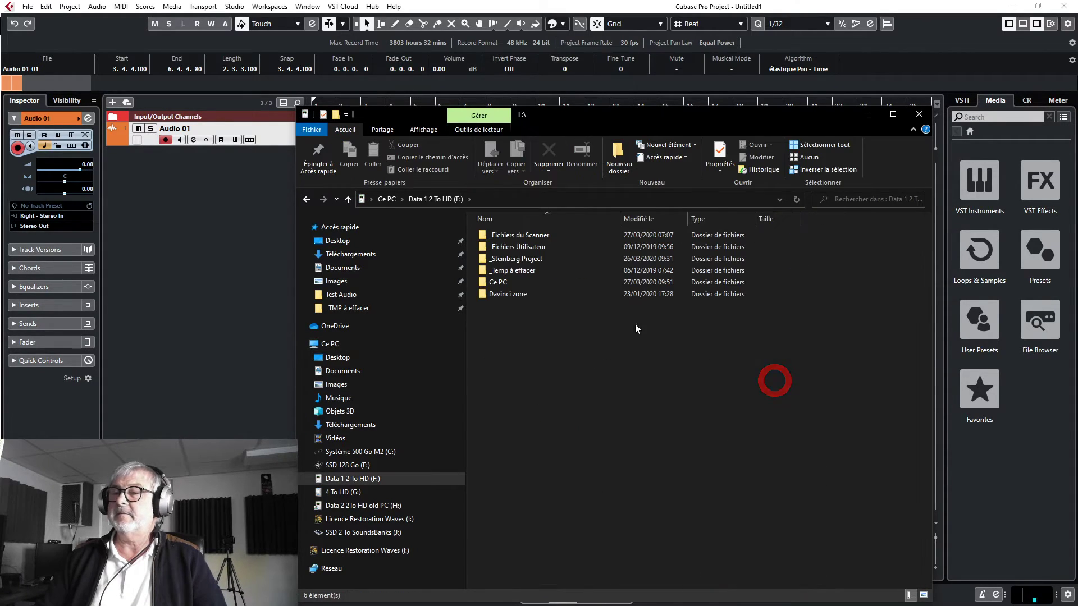
double_click(519, 258)
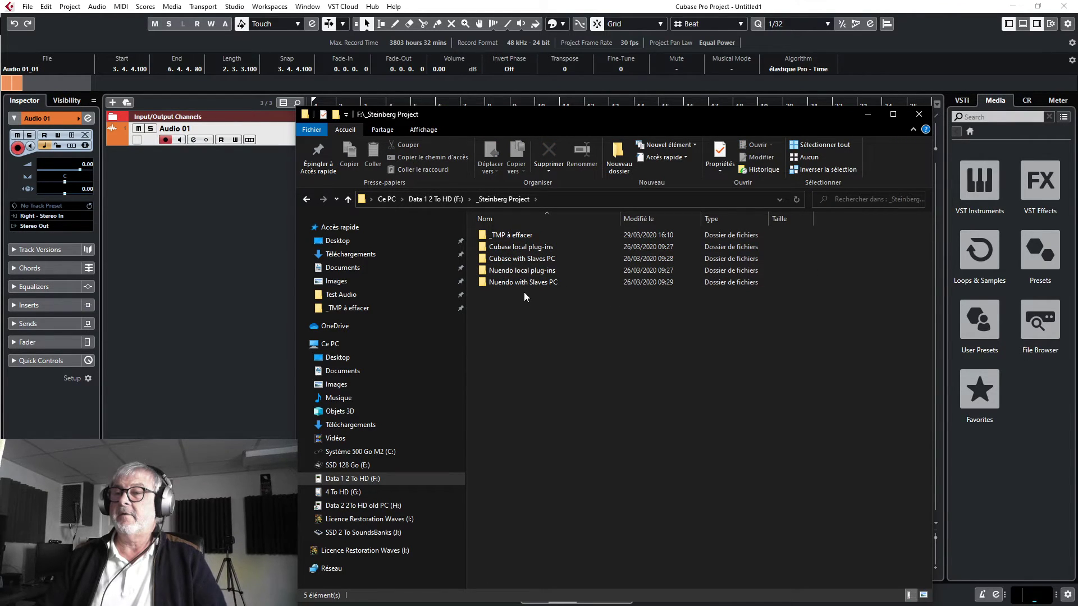
double_click(514, 235)
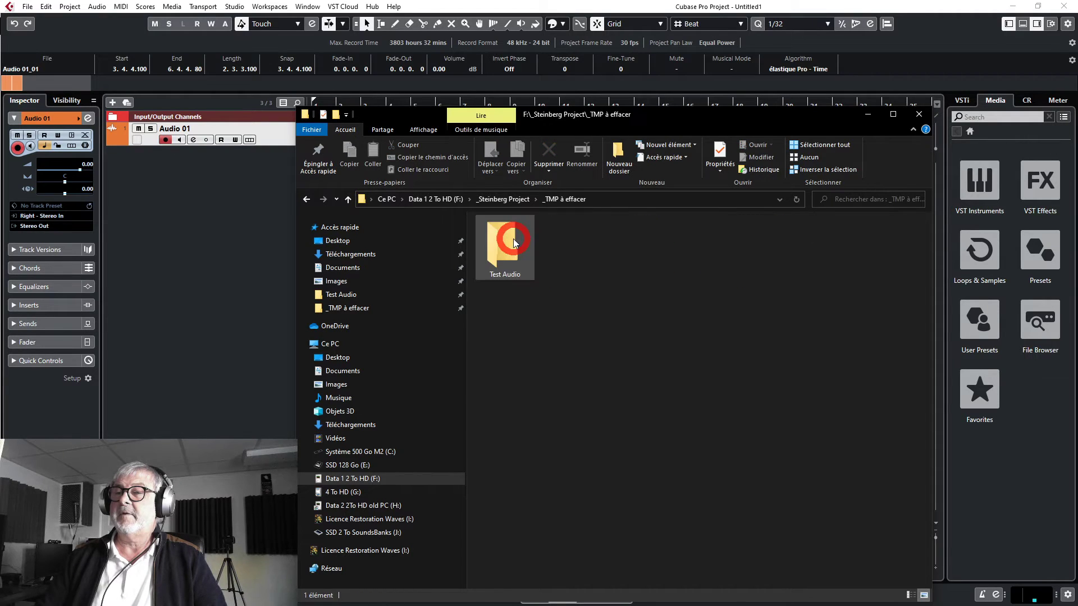
double_click(508, 251)
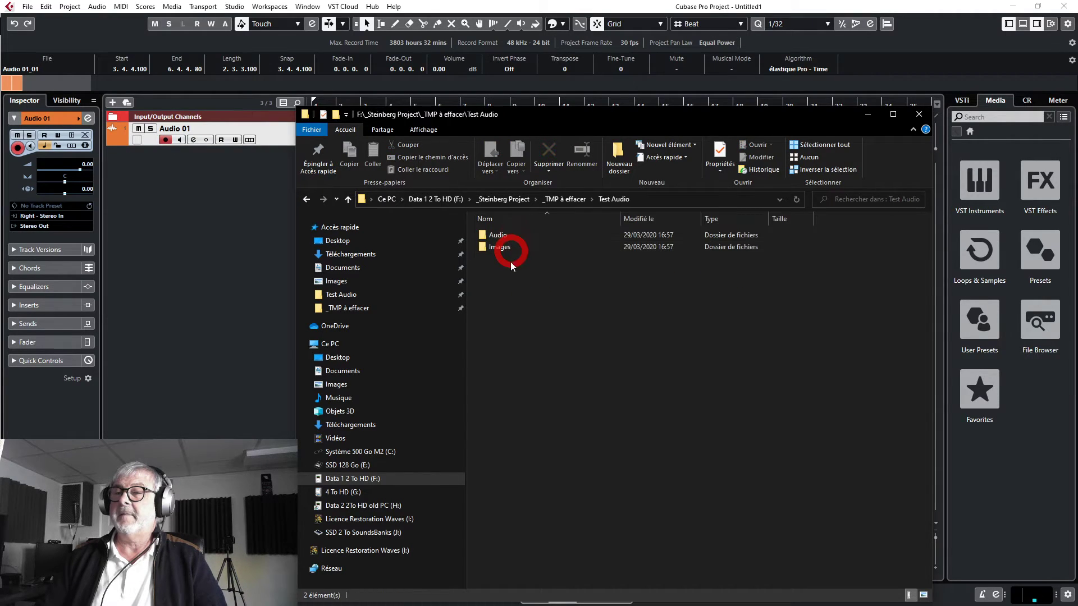
double_click(502, 234)
left_click_drag(662, 118, 1077, 120)
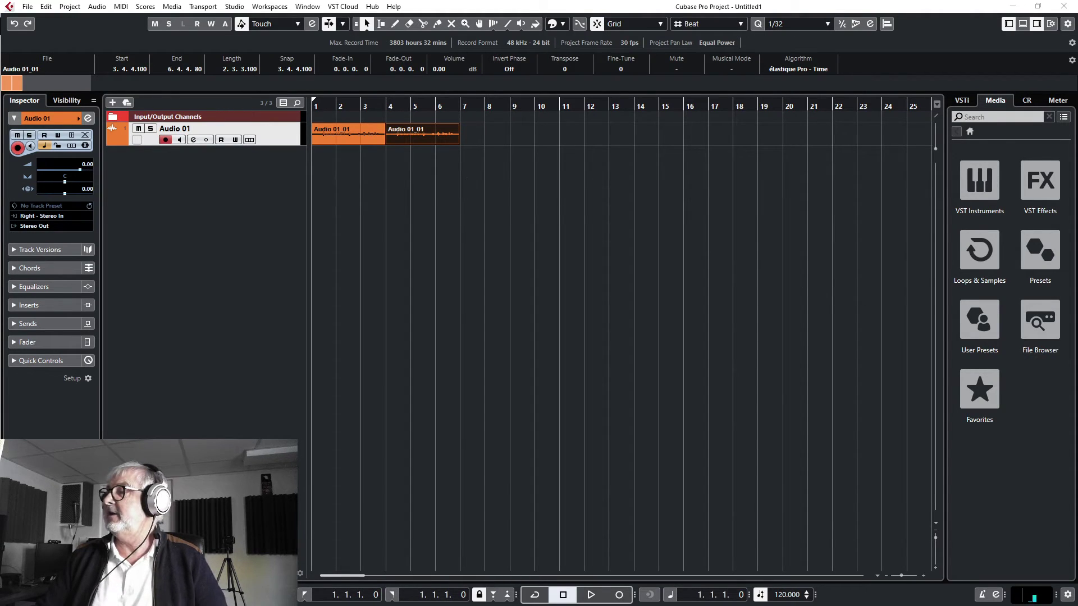
key("alt+Tab")
left_click(1015, 194)
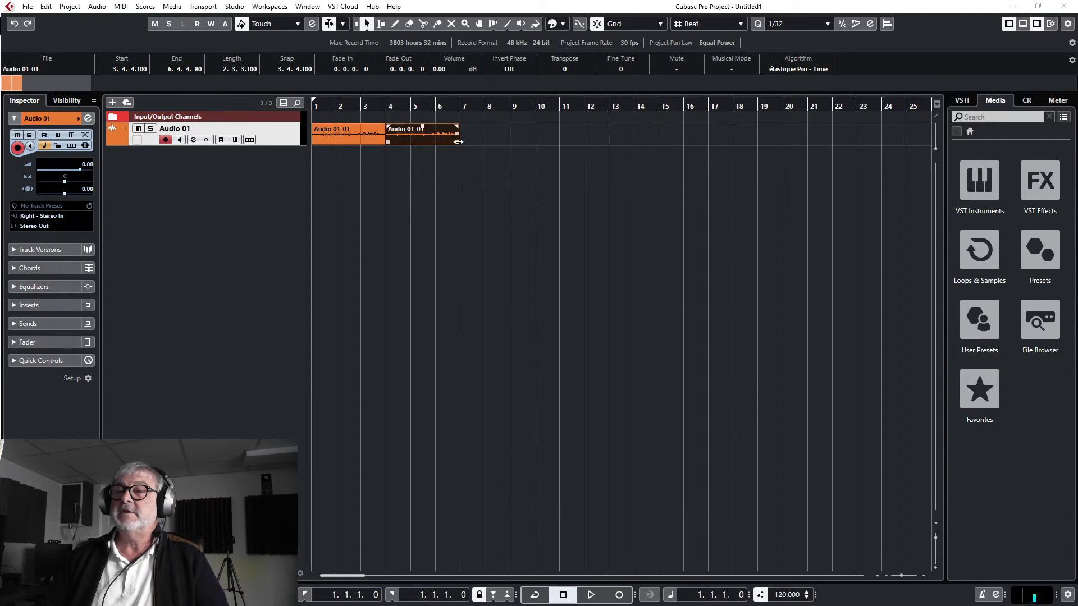
Step: Trim both ends of the duplicated event to a one-bar length, turn Snap off and move it close behind the original
left_click_drag(388, 143, 454, 143)
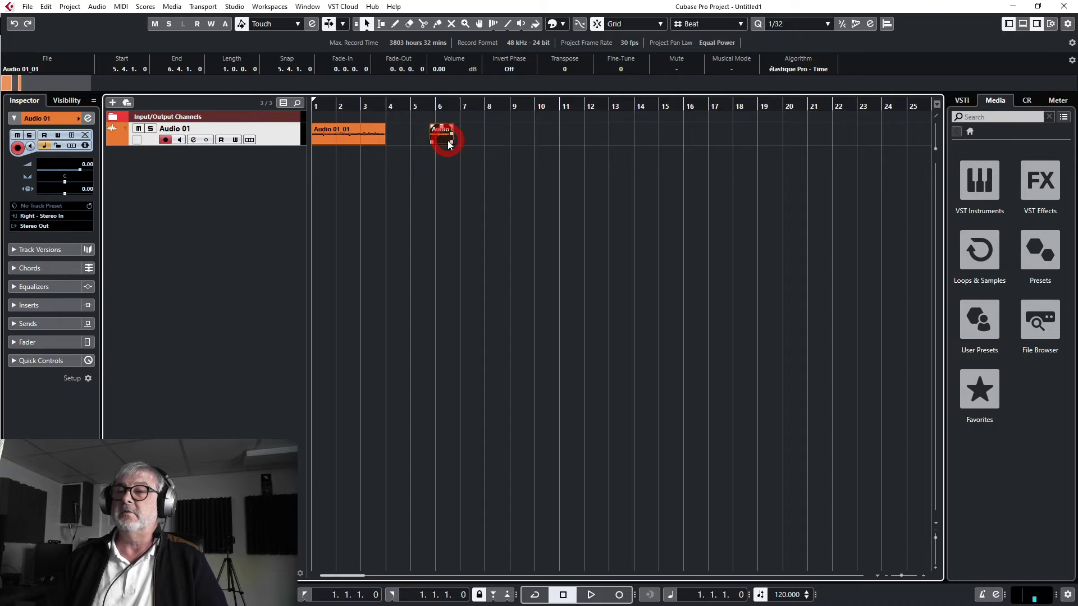
left_click(597, 23)
left_click_drag(441, 132, 403, 130)
Step: Play the two Audio 01 events from about bar 2 and recheck the project's Audio folder in File Explorer
left_click(343, 166)
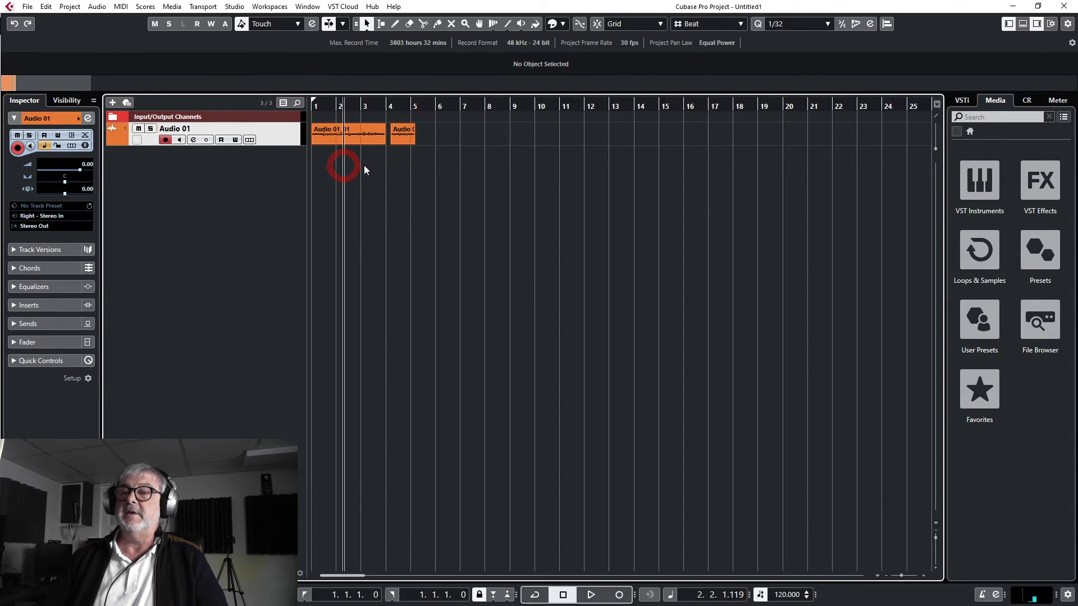
key("space")
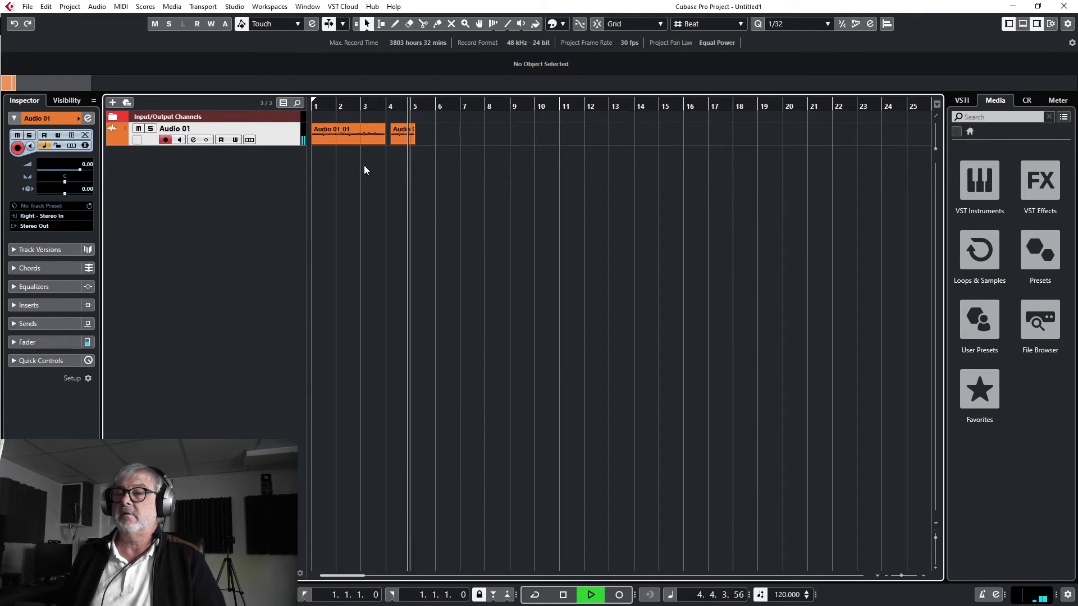
key("space")
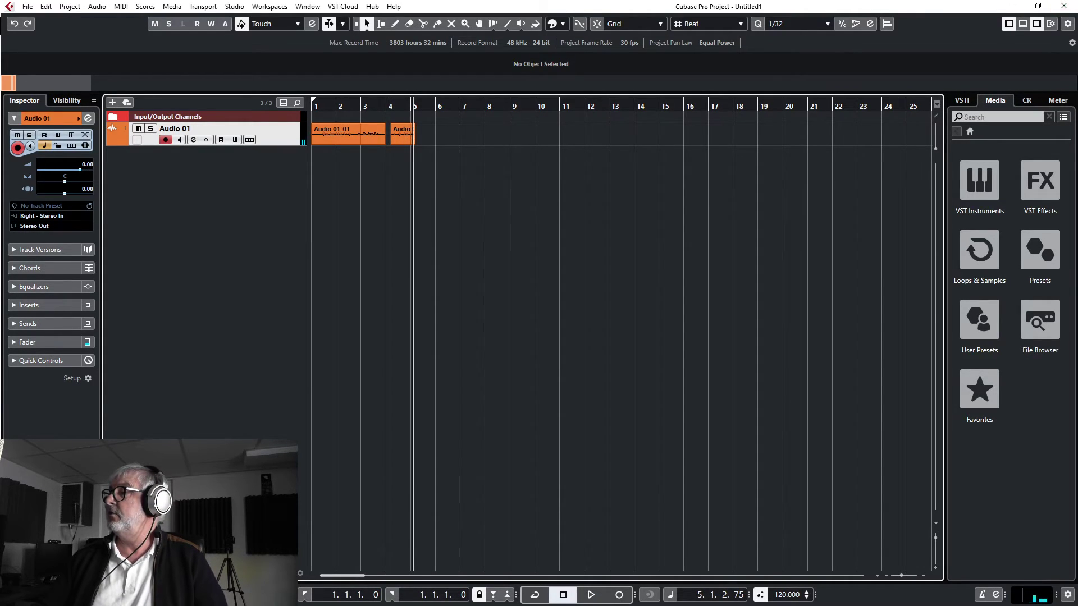
left_click_drag(1077, 77, 936, 76)
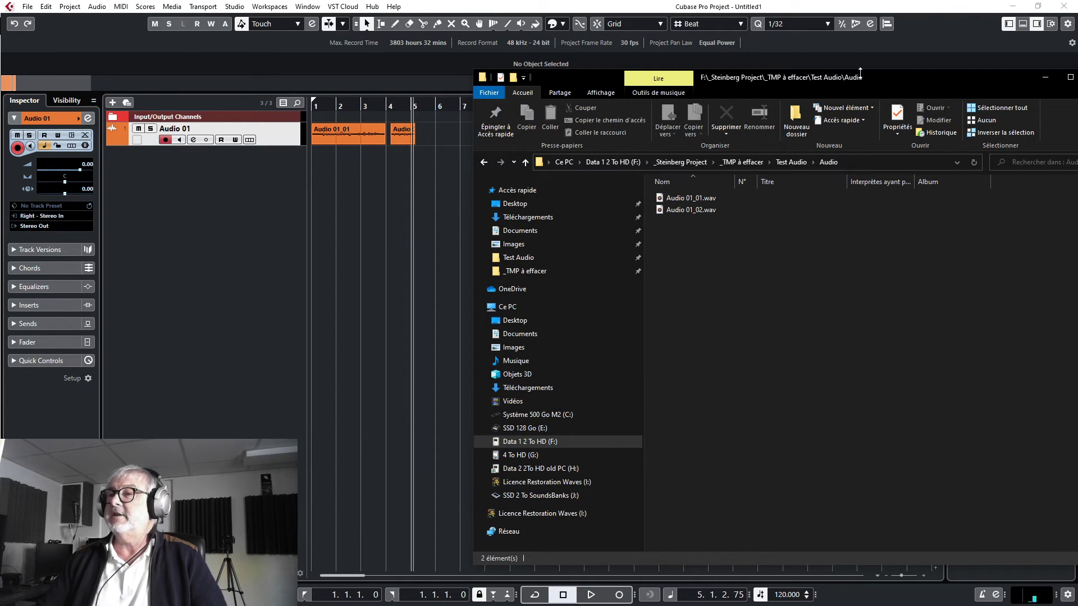
left_click_drag(883, 75, 1077, 60)
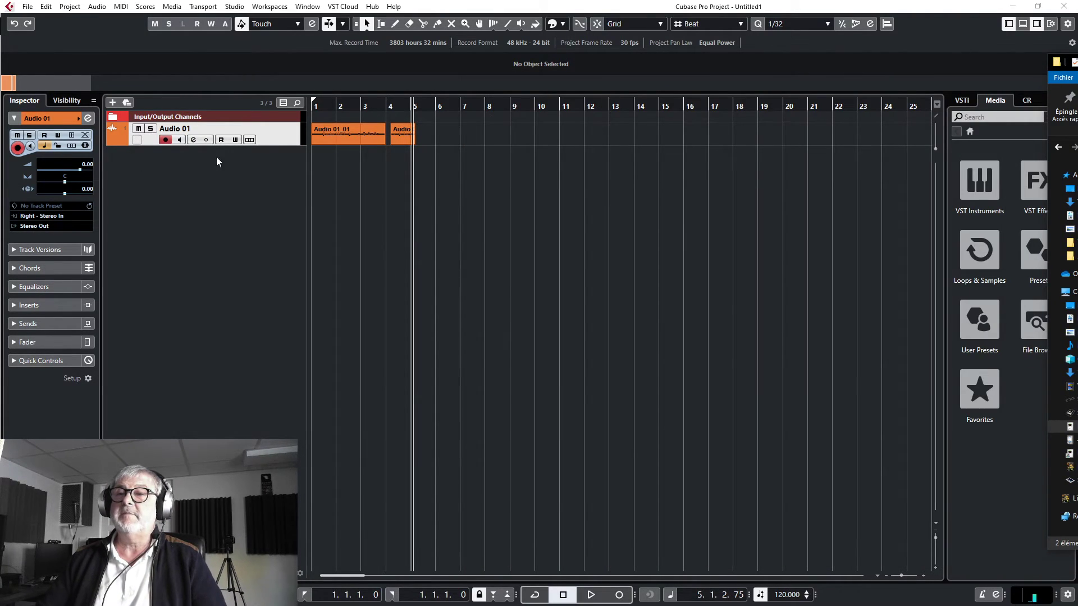
Step: Copy the first Audio 01_01 event onto a new track below, starting at about 1.4.2.47, and play the project from the start
left_click(346, 129)
key("alt")
left_click_drag(345, 135, 366, 163)
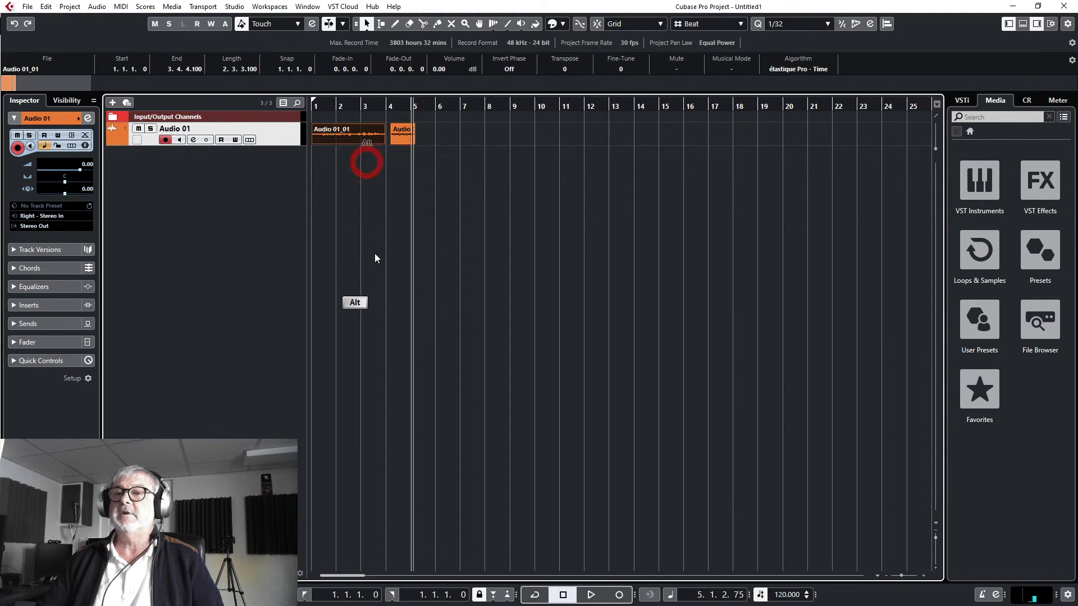
key("Home")
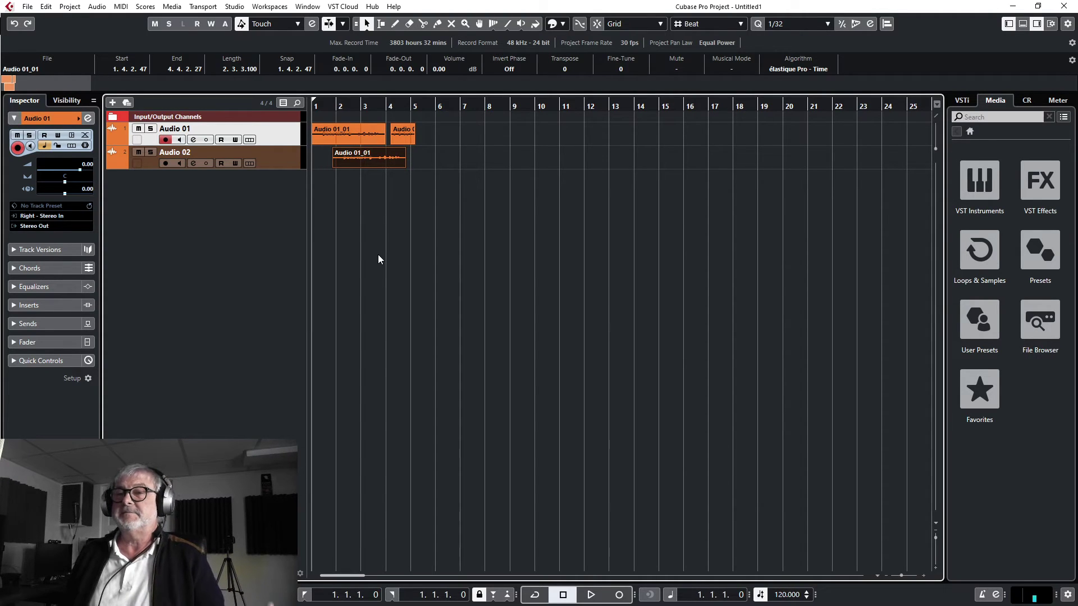
key("space")
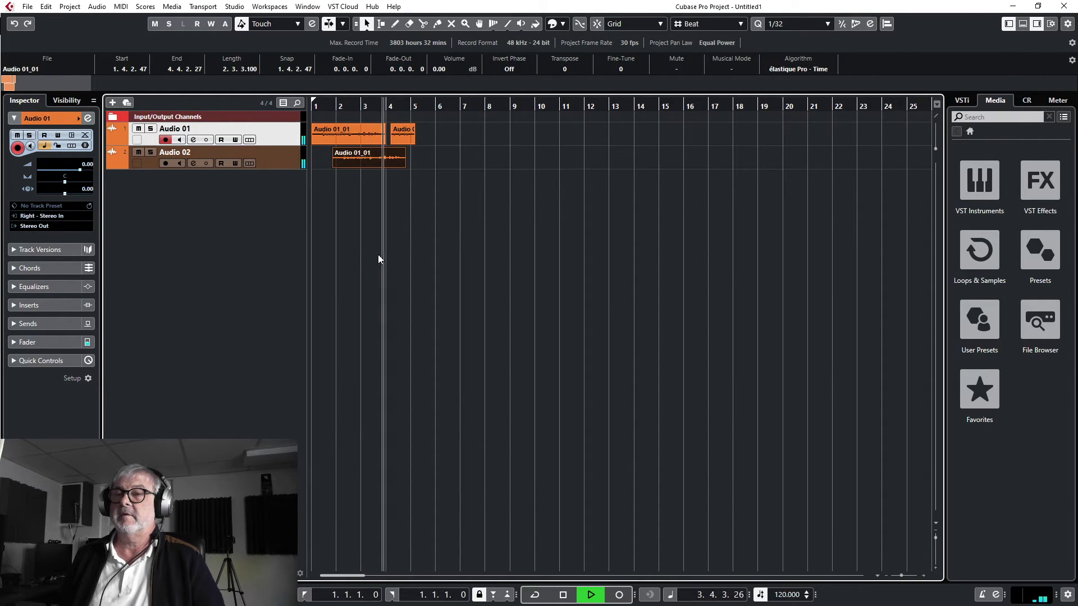
key("space")
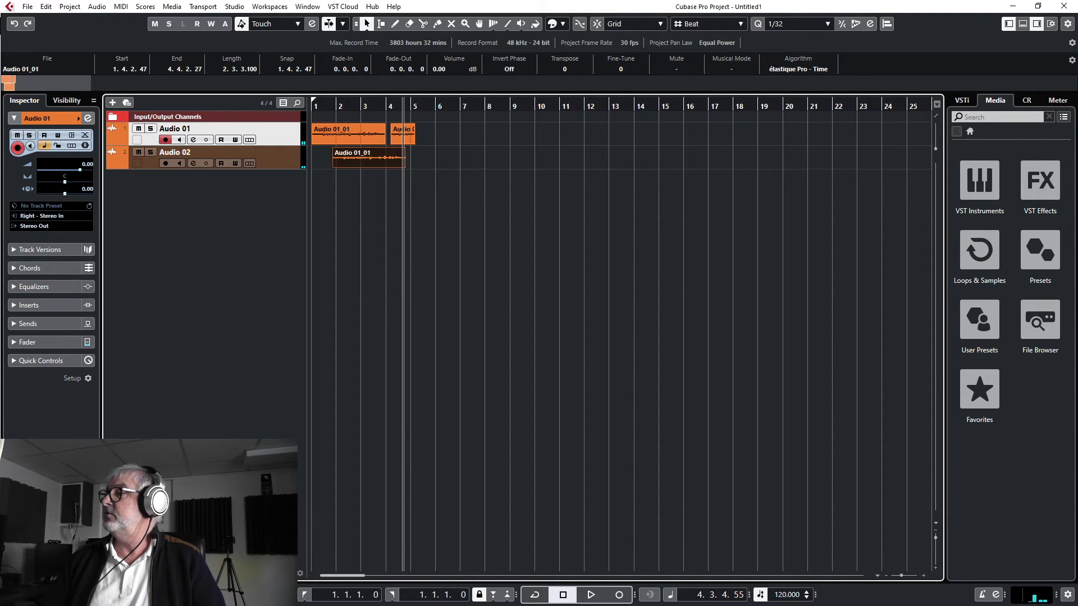
Step: Check Audio 01_01.wav in the project's Audio folder in File Explorer and close the File Explorer window
left_click(691, 69)
left_click(518, 191)
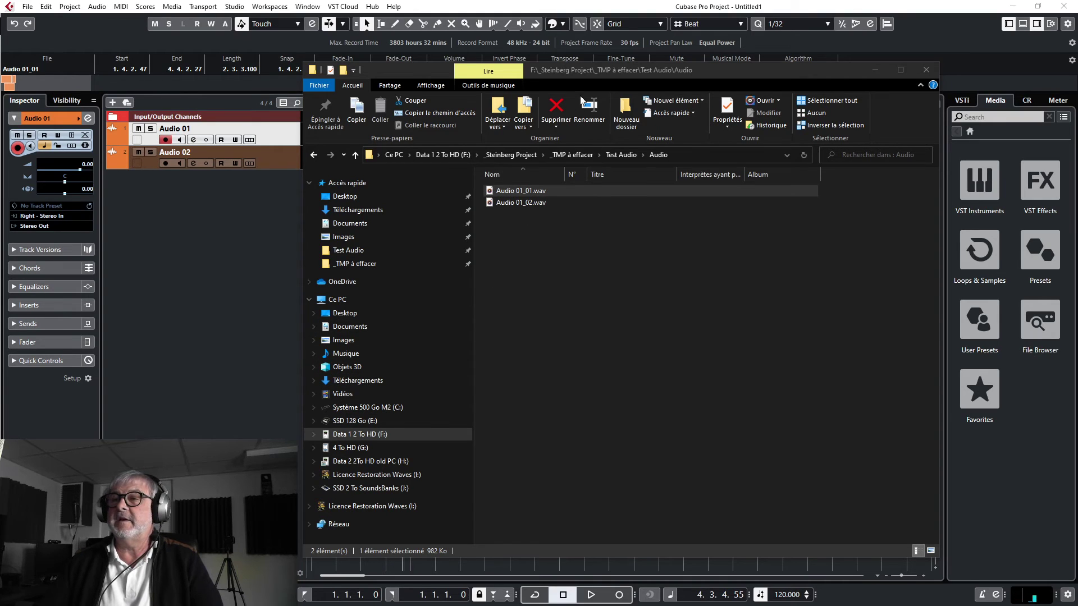
left_click_drag(589, 69, 527, 115)
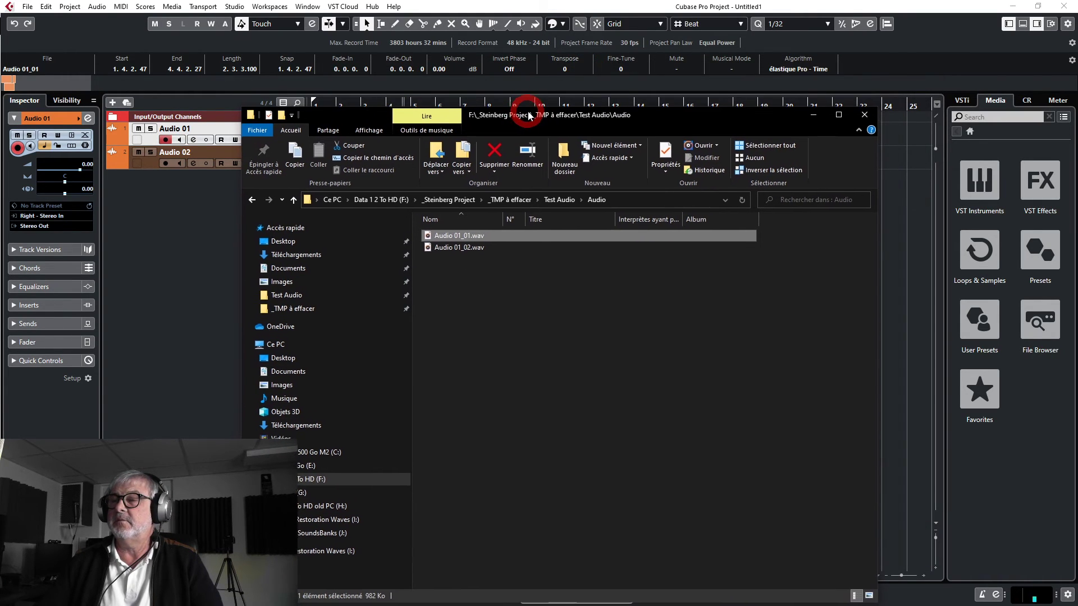
left_click(864, 116)
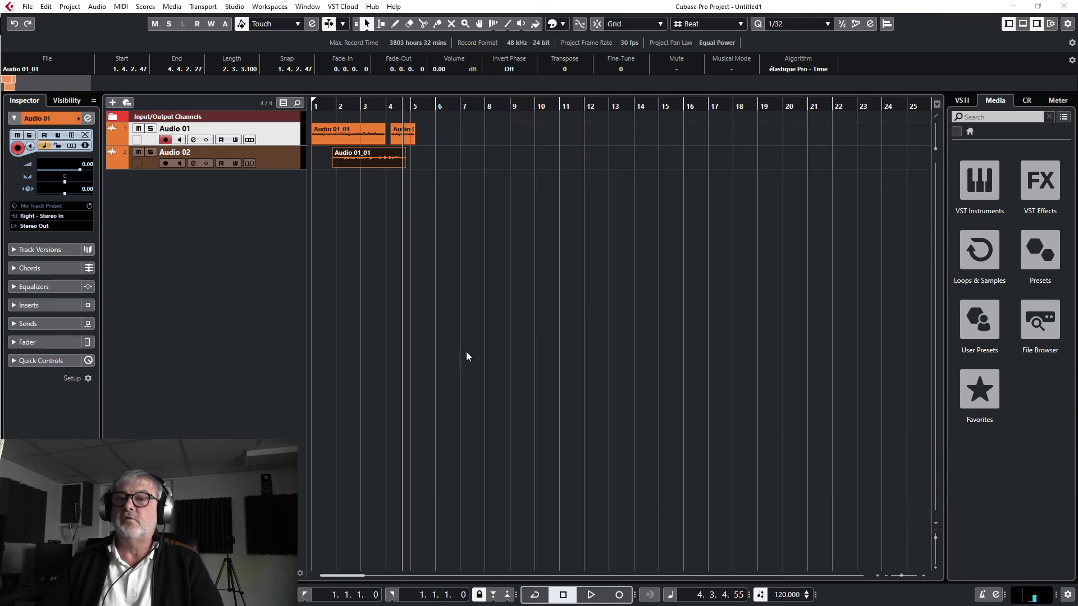
Step: Open the Pool, expand its Audio folder and examine the use count, format and path of Audio 01_01, widening the window before closing it
left_click(207, 269)
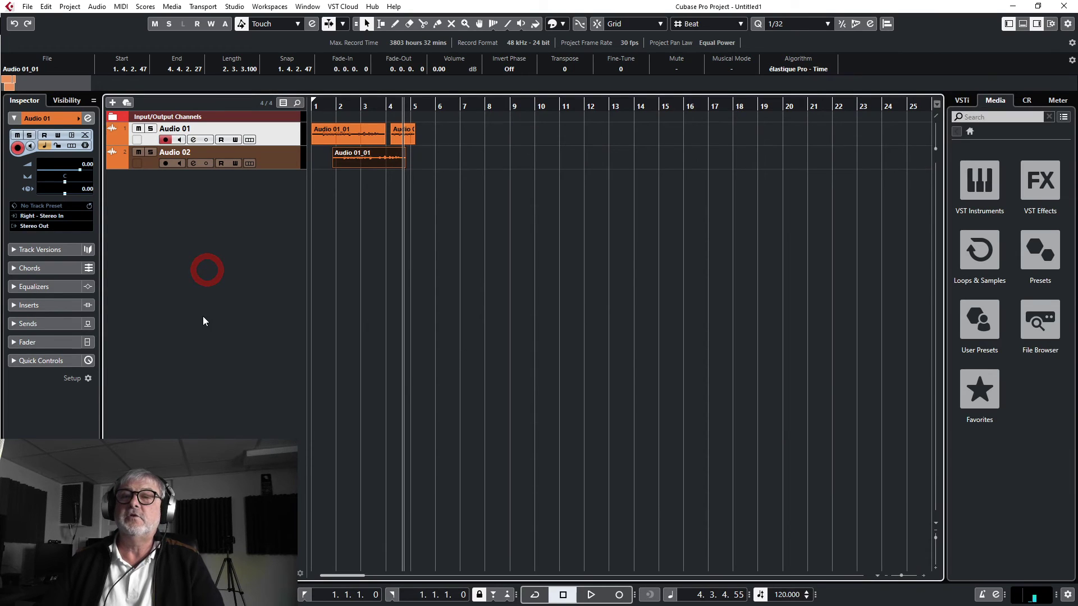
left_click(77, 7)
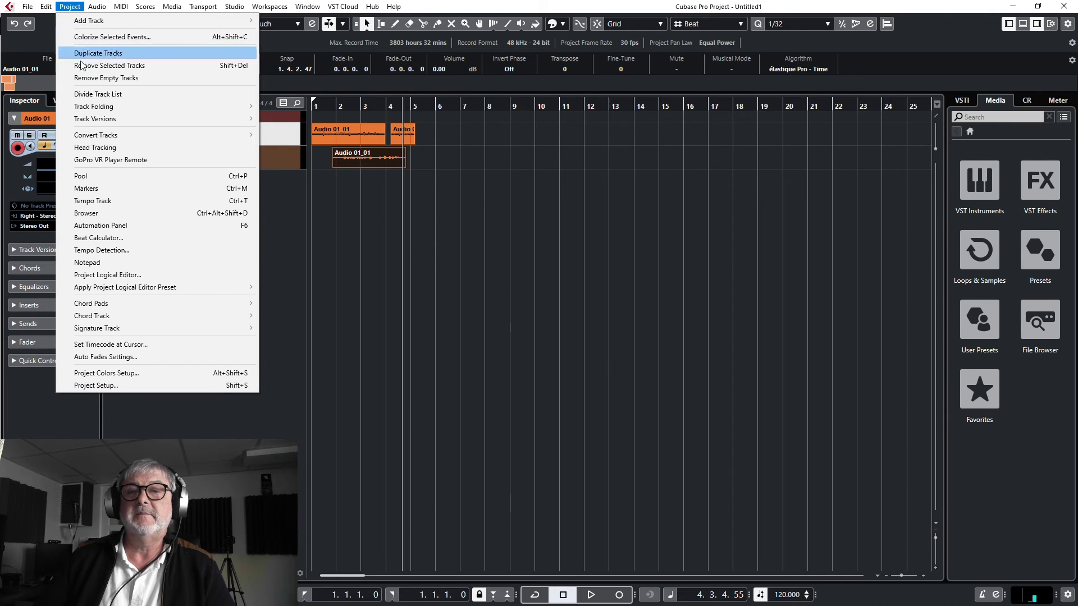
left_click(144, 175)
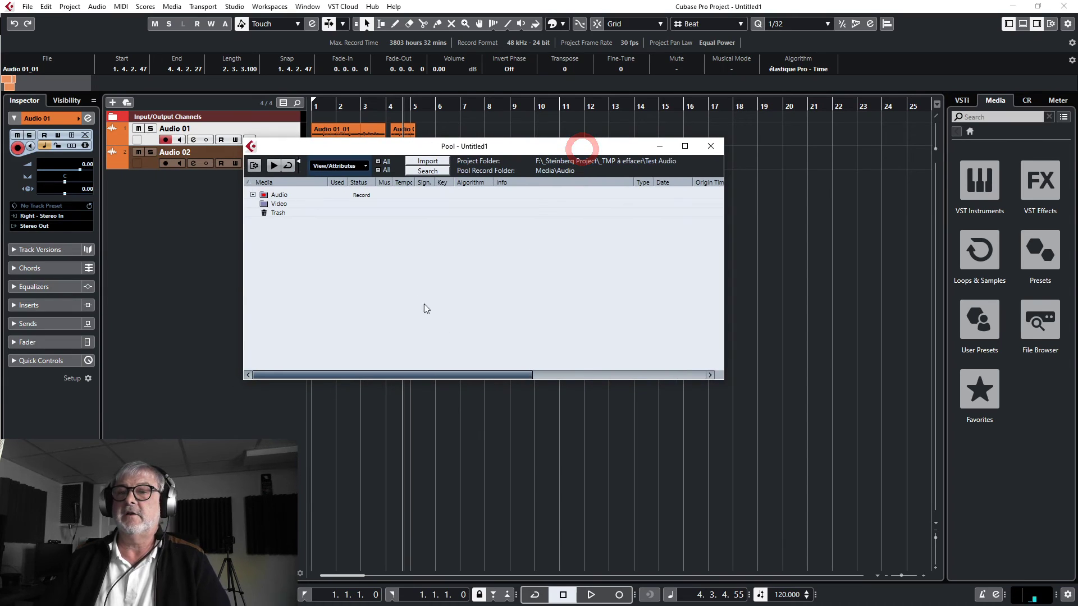
left_click(253, 195)
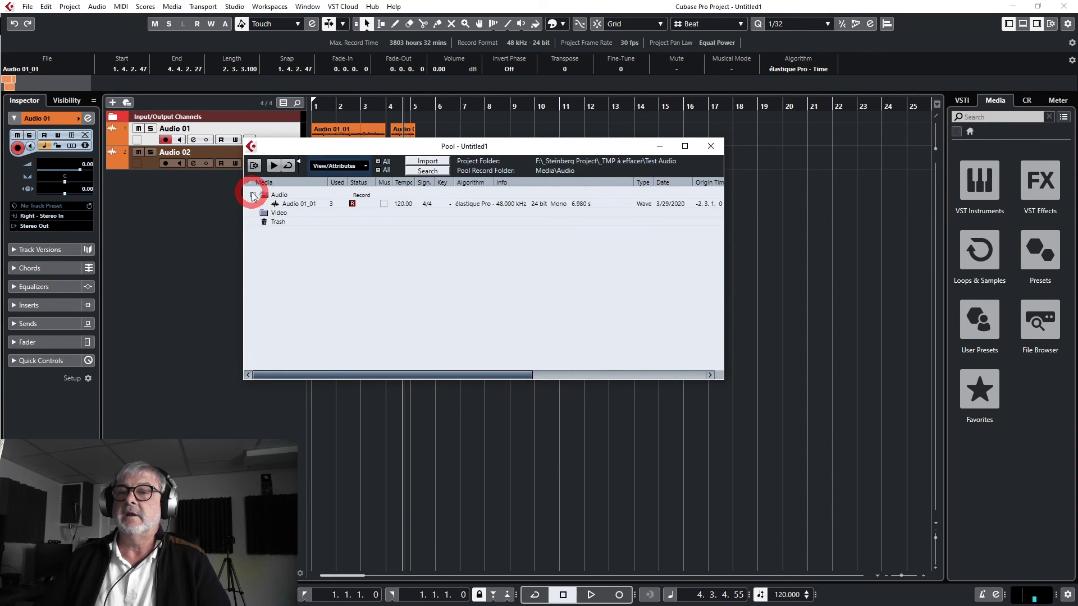
left_click(303, 205)
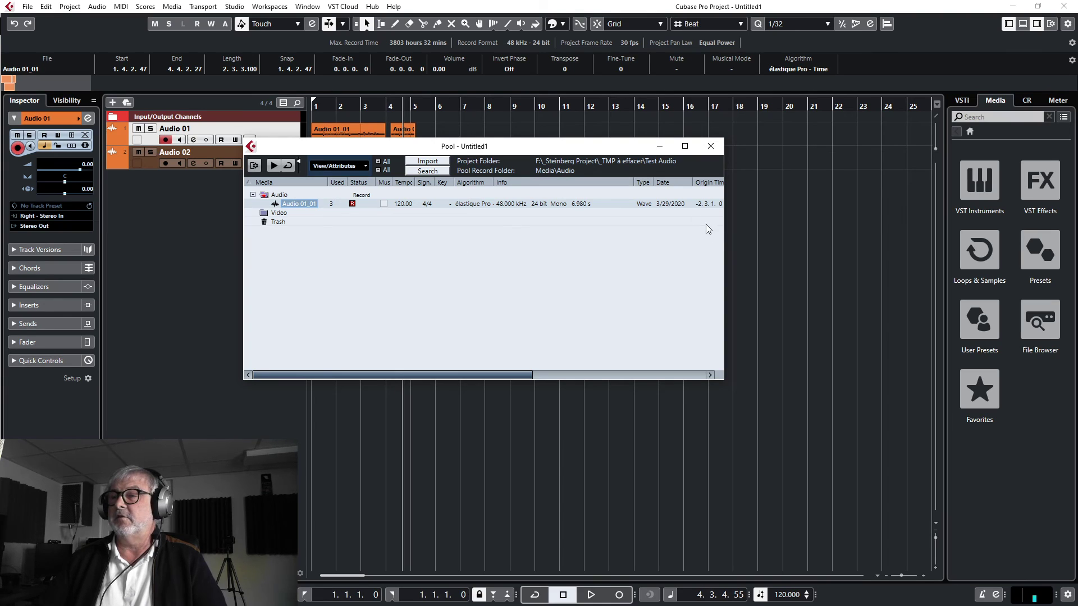
left_click_drag(724, 229, 1040, 227)
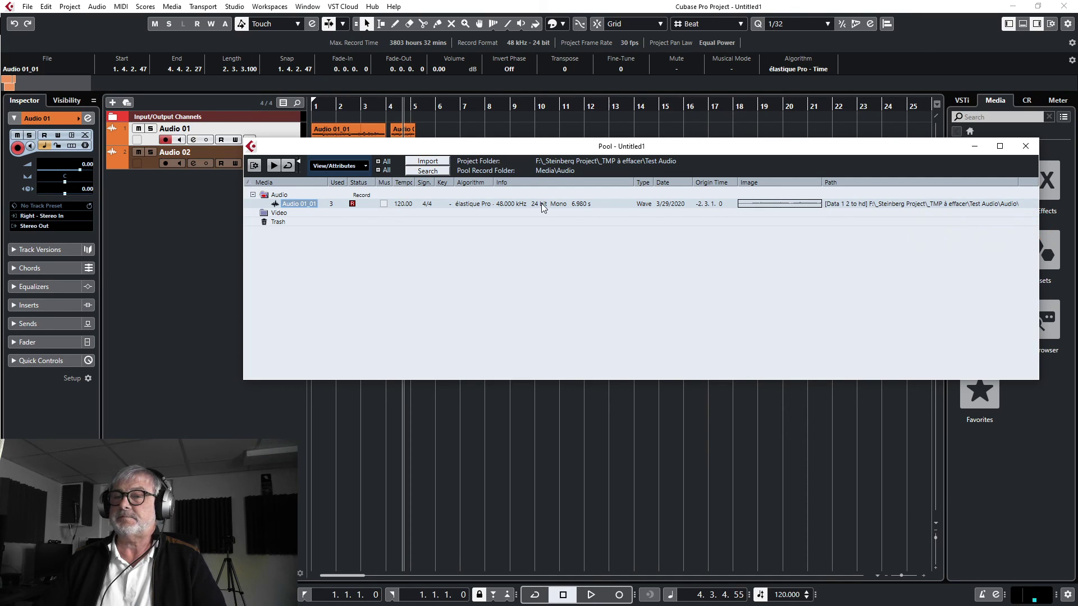
left_click(1027, 147)
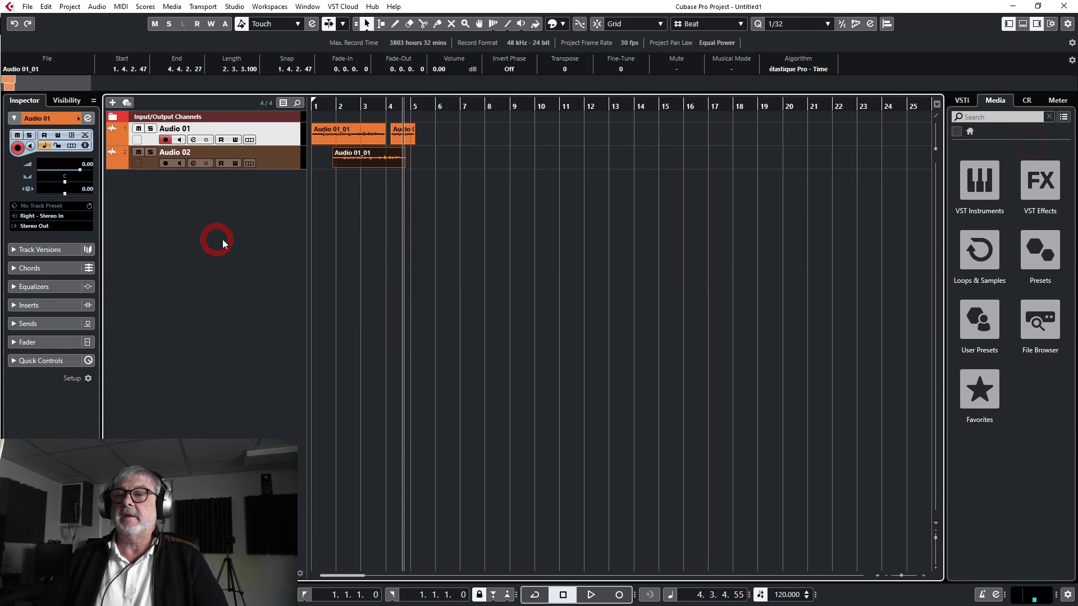